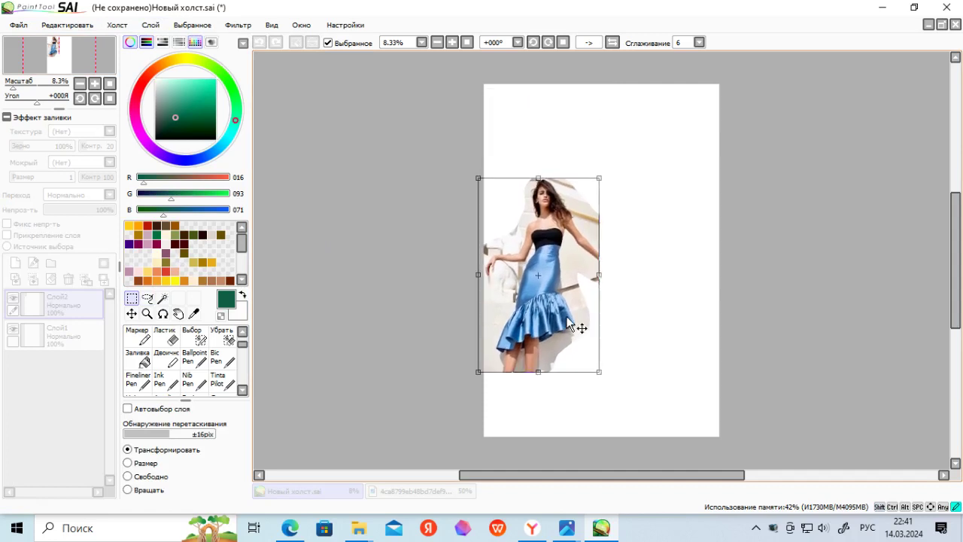
Apply the transform that places the pasted reference photo on the canvas.
key(Return)
click(452, 42)
drag(526, 475, 553, 474)
scroll(553, 472, up, 1)
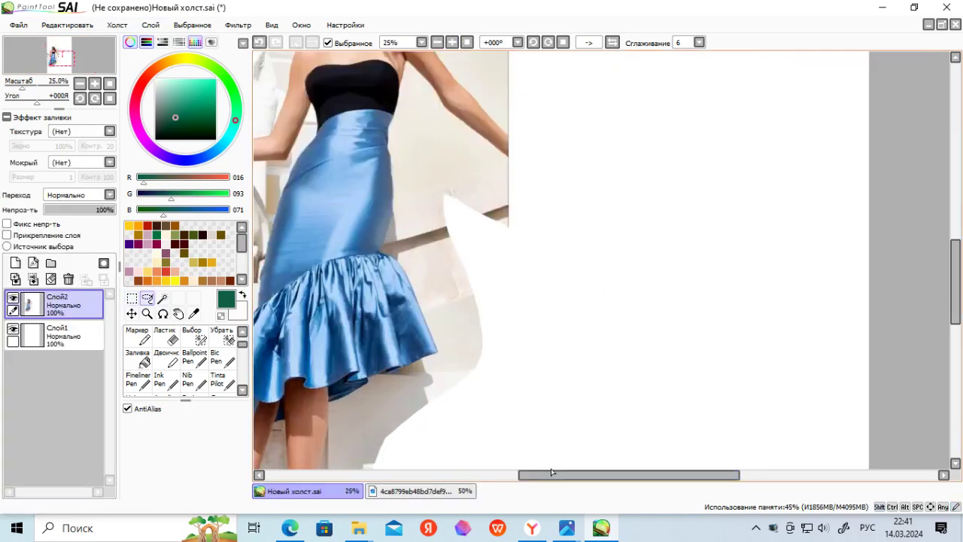
scroll(553, 472, down, 1)
drag(956, 288, 957, 298)
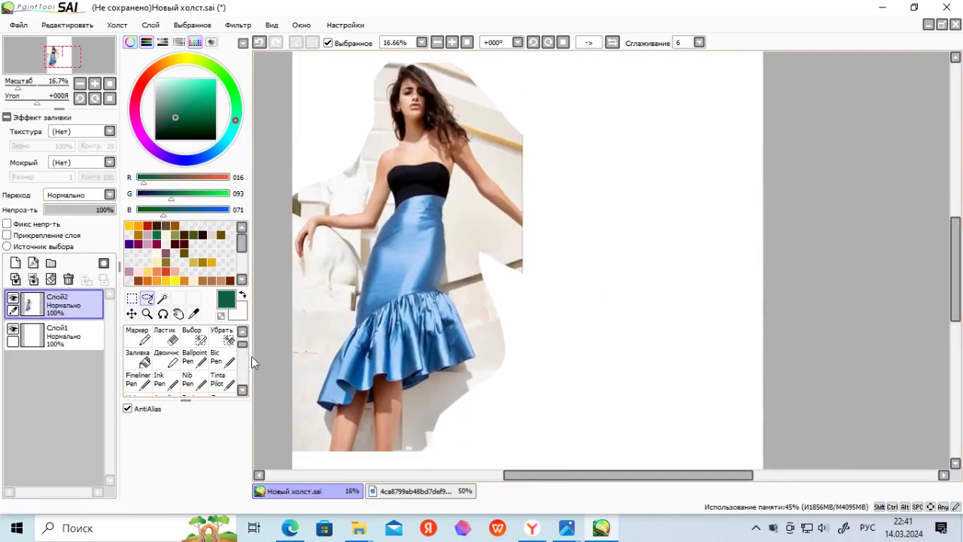
Add a new layer above the photo and set up a black Crayon brush at size 60, undoing the test stroke.
scroll(191, 361, down, 2)
click(166, 380)
click(159, 226)
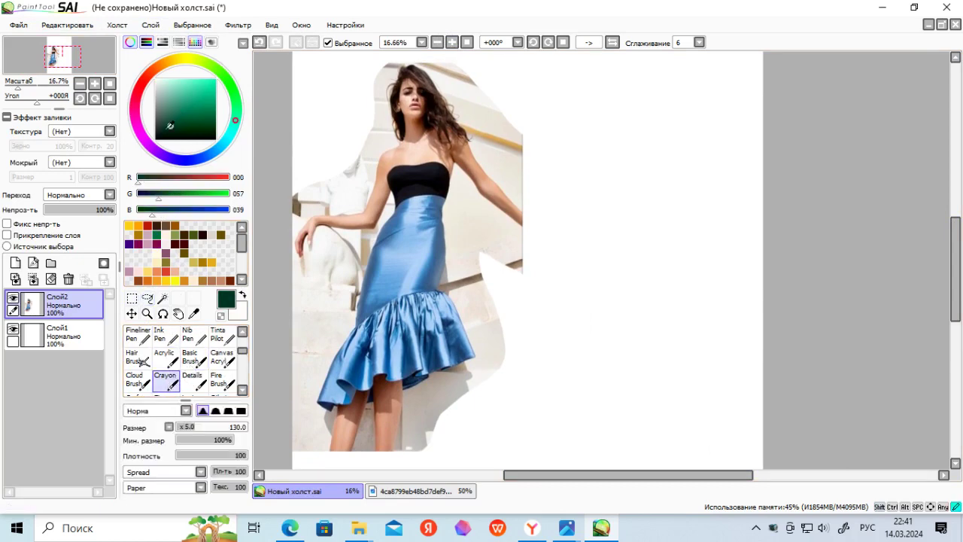
click(15, 262)
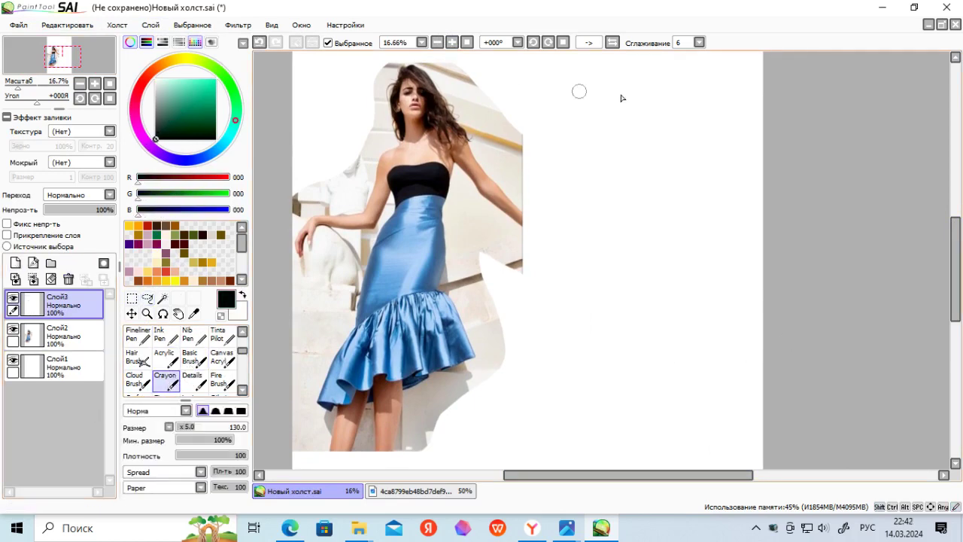
drag(605, 80, 613, 103)
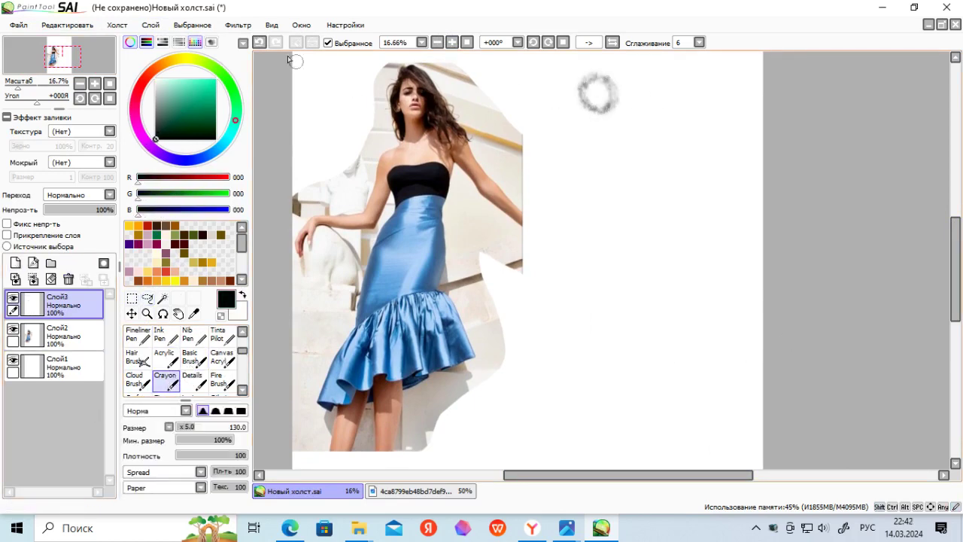
click(259, 43)
drag(202, 425, 188, 426)
Sketch the head, neck and shoulder line beside the photo, plus slanted guide lines for the waist, hips and skirt seam.
mouse_move(587, 102)
mouse_down()
mouse_move(580, 113)
mouse_move(589, 151)
mouse_move(580, 161)
mouse_move(661, 145)
mouse_up()
drag(586, 229, 623, 220)
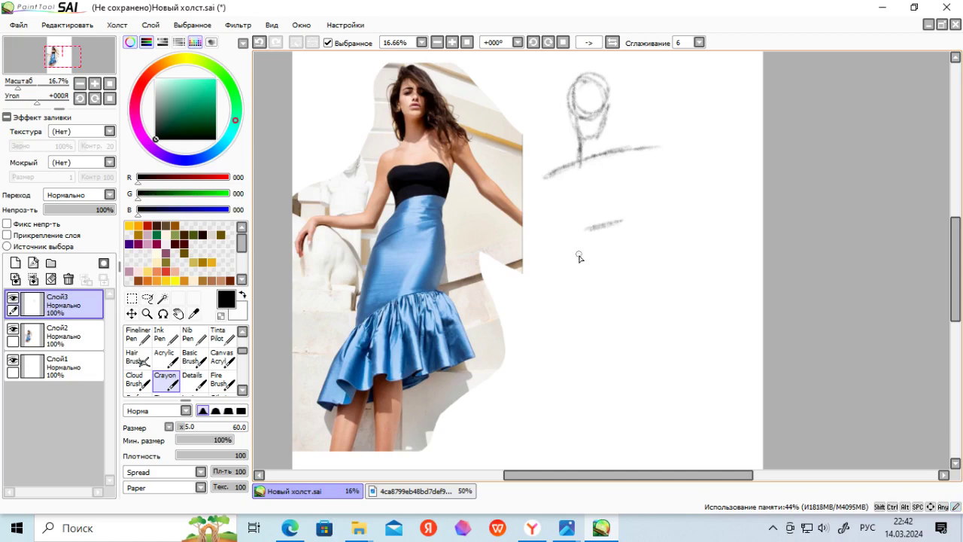
drag(563, 270, 554, 275)
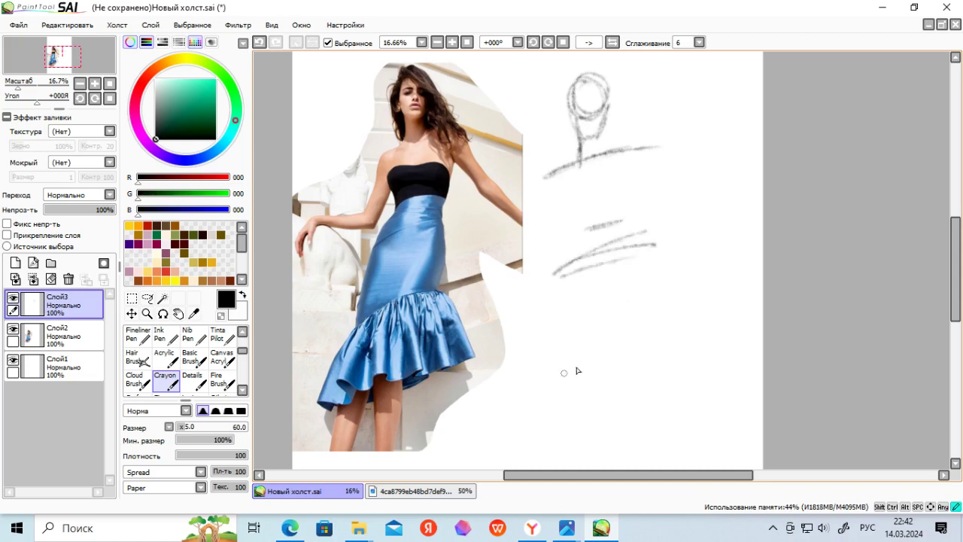
drag(564, 369, 535, 398)
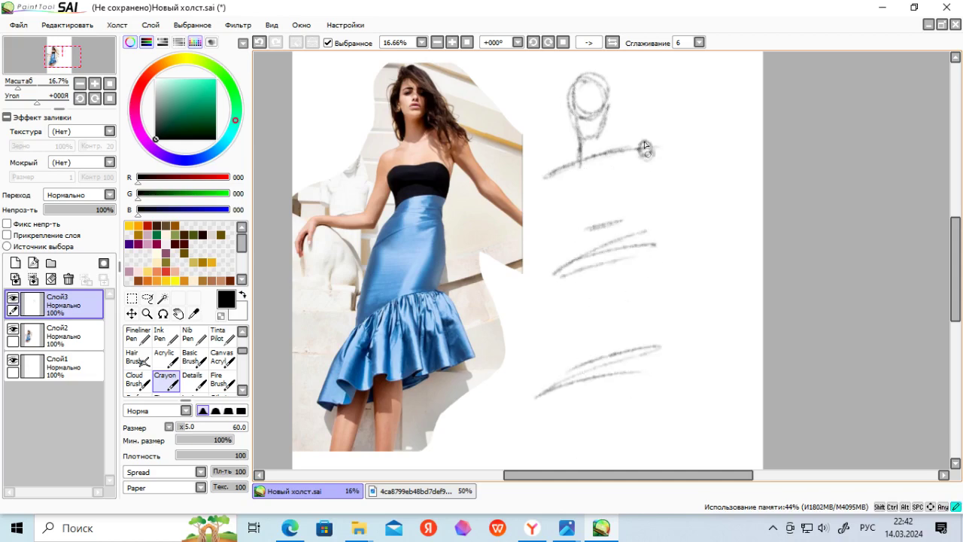
Sketch the shoulder joint, bodice and fitted skirt outline down to the slanted seam guide.
drag(548, 178, 560, 173)
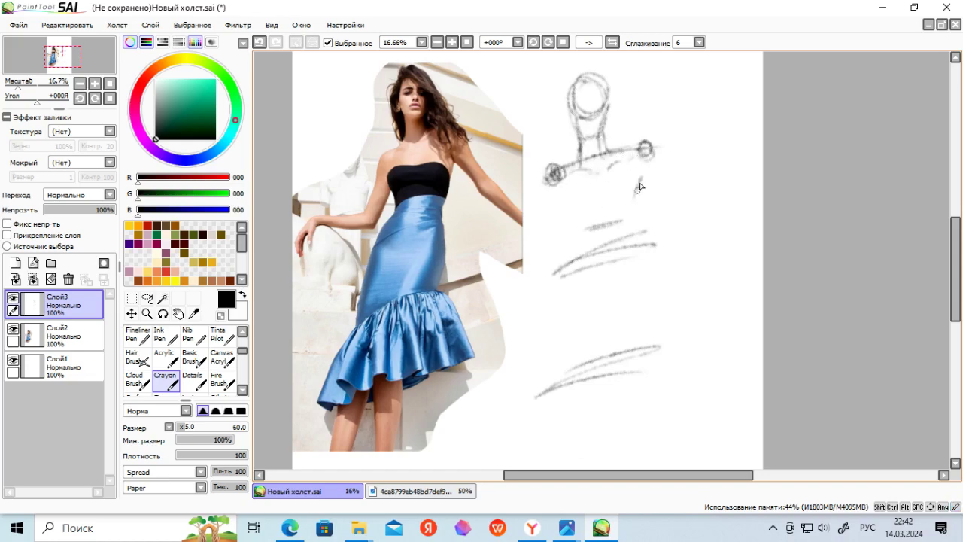
drag(644, 166, 635, 200)
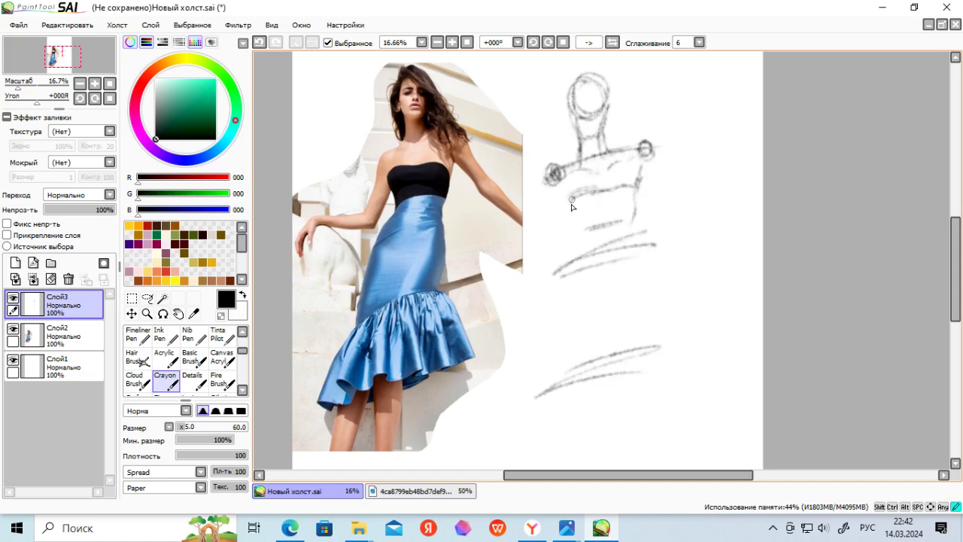
mouse_move(572, 202)
mouse_down()
mouse_move(633, 188)
mouse_move(633, 217)
mouse_move(581, 233)
mouse_move(557, 278)
mouse_move(534, 373)
mouse_move(541, 396)
mouse_up()
drag(635, 238, 631, 353)
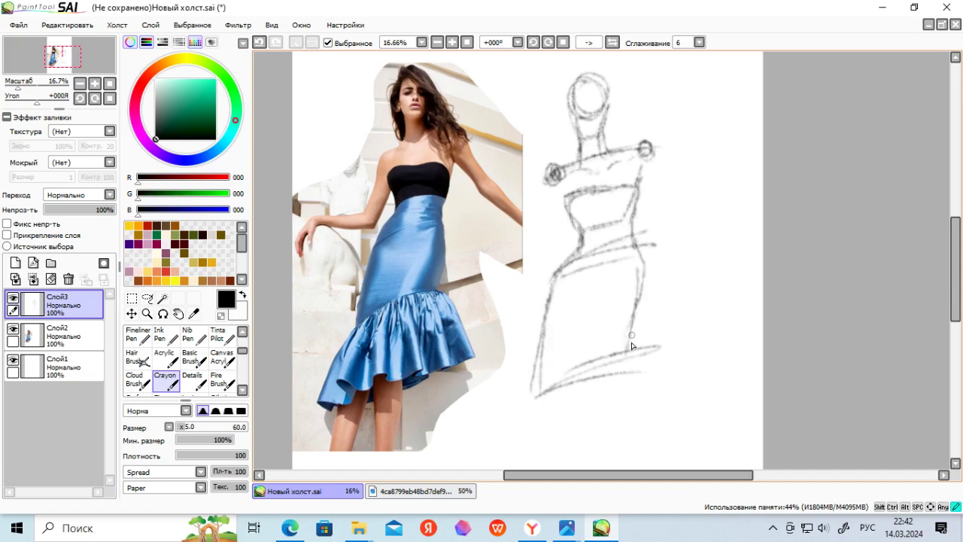
drag(549, 393, 635, 358)
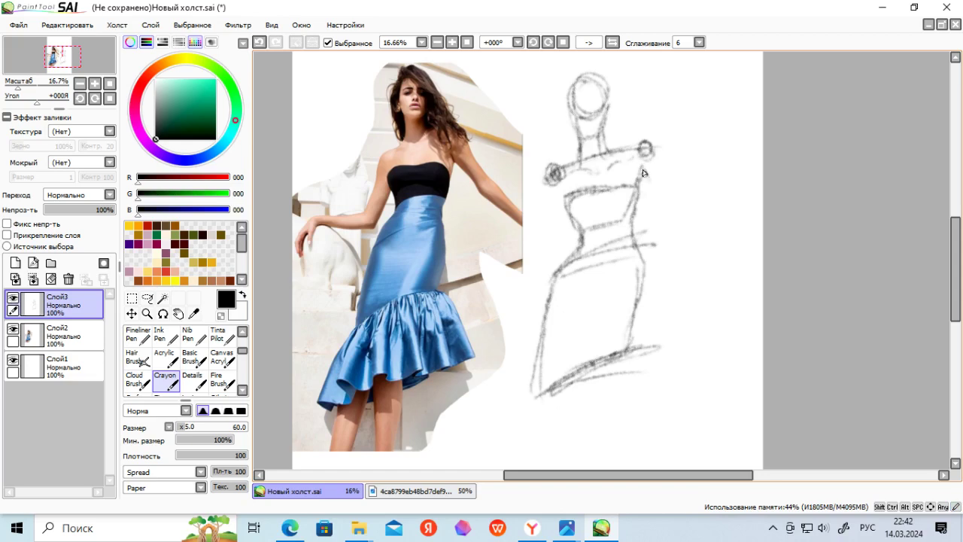
Sketch both arms following the photo's pose and add the hair around the head.
drag(639, 166, 711, 267)
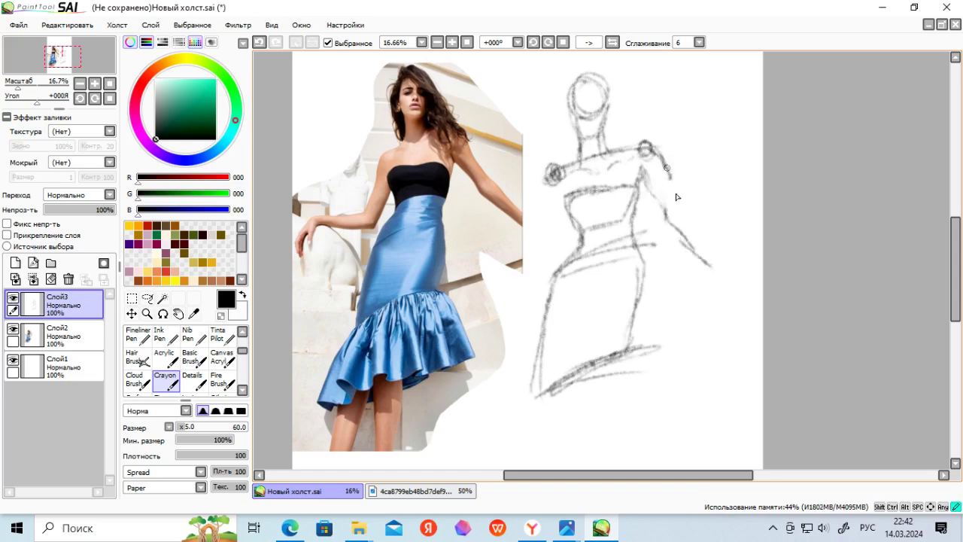
drag(666, 167, 724, 278)
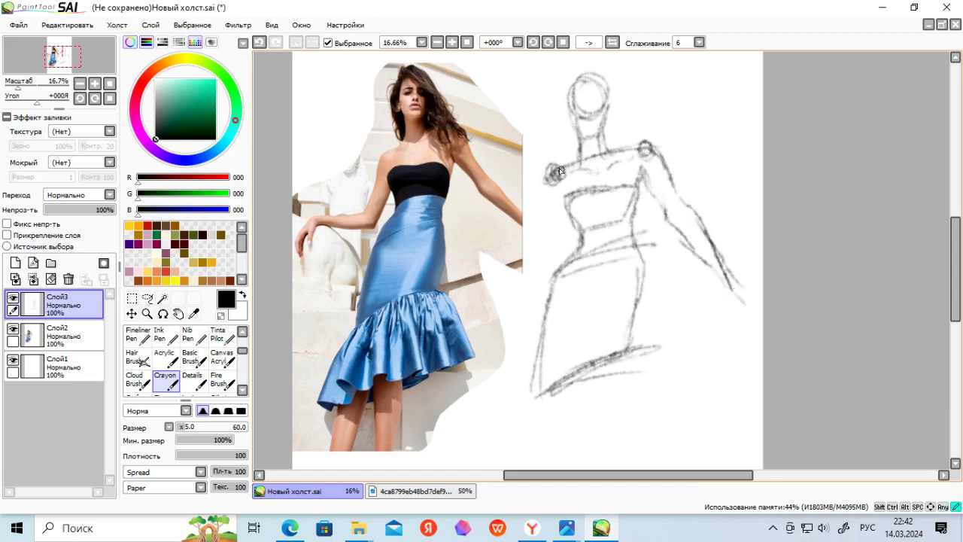
drag(559, 170, 536, 239)
mouse_move(569, 197)
mouse_down()
mouse_move(550, 256)
mouse_move(566, 217)
mouse_move(468, 250)
mouse_up()
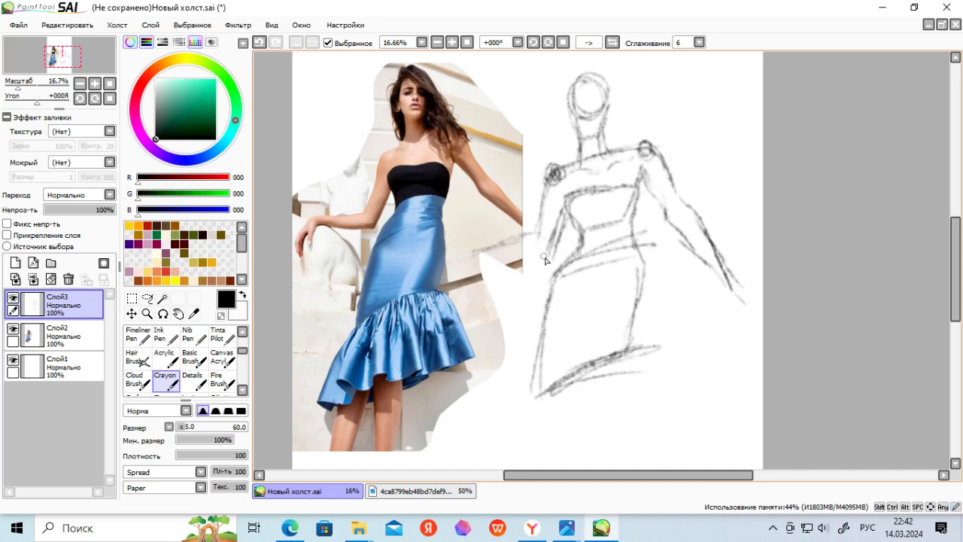
mouse_move(553, 260)
mouse_down()
mouse_move(477, 254)
mouse_move(464, 263)
mouse_move(452, 301)
mouse_move(479, 260)
mouse_move(452, 302)
mouse_move(461, 336)
mouse_up()
mouse_move(596, 88)
mouse_down()
mouse_move(578, 97)
mouse_move(611, 147)
mouse_move(647, 147)
mouse_up()
Sketch the flared flounce below the skirt seam with a wavy, slanted hem.
scroll(581, 294, down, 3)
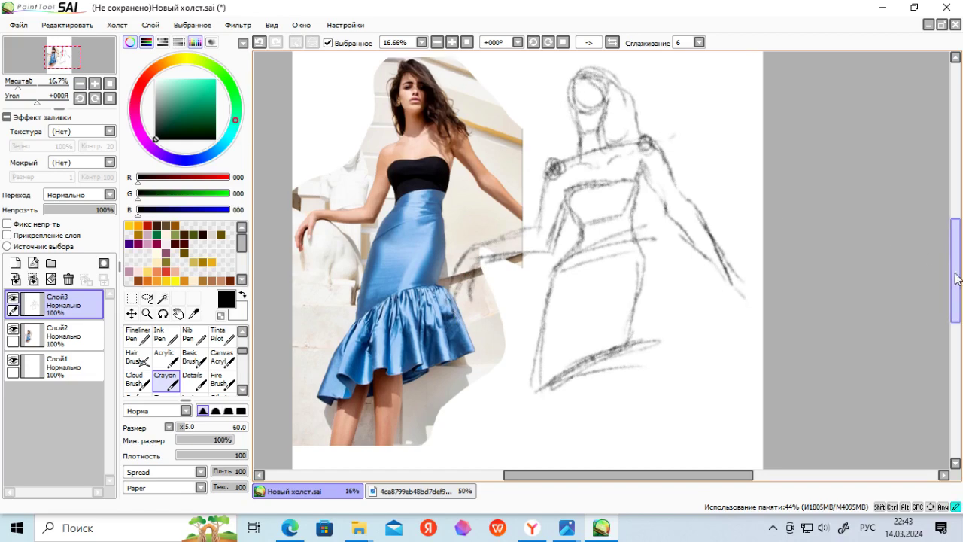
drag(533, 321, 491, 416)
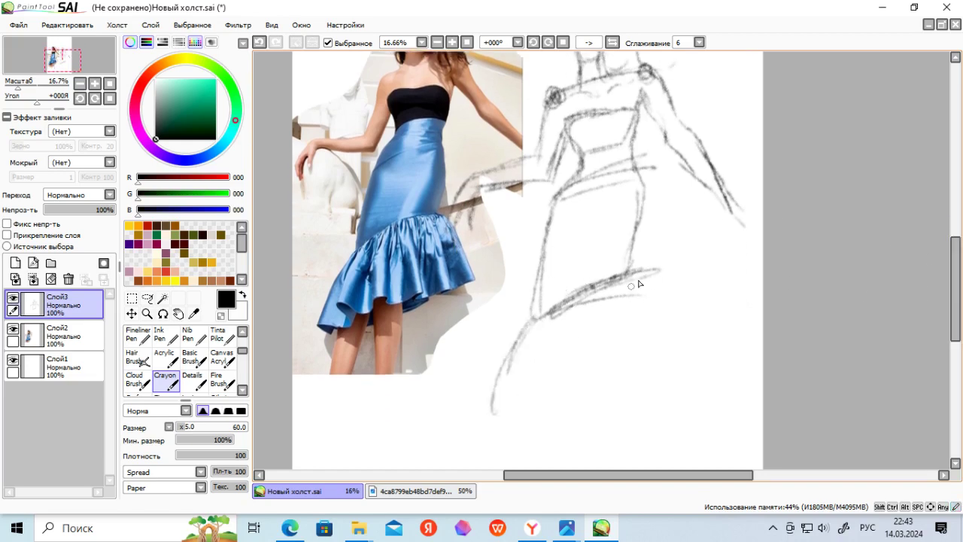
drag(647, 273, 674, 351)
mouse_move(492, 418)
mouse_down()
mouse_move(644, 352)
mouse_move(687, 354)
mouse_move(640, 277)
mouse_move(650, 195)
mouse_move(644, 242)
mouse_up()
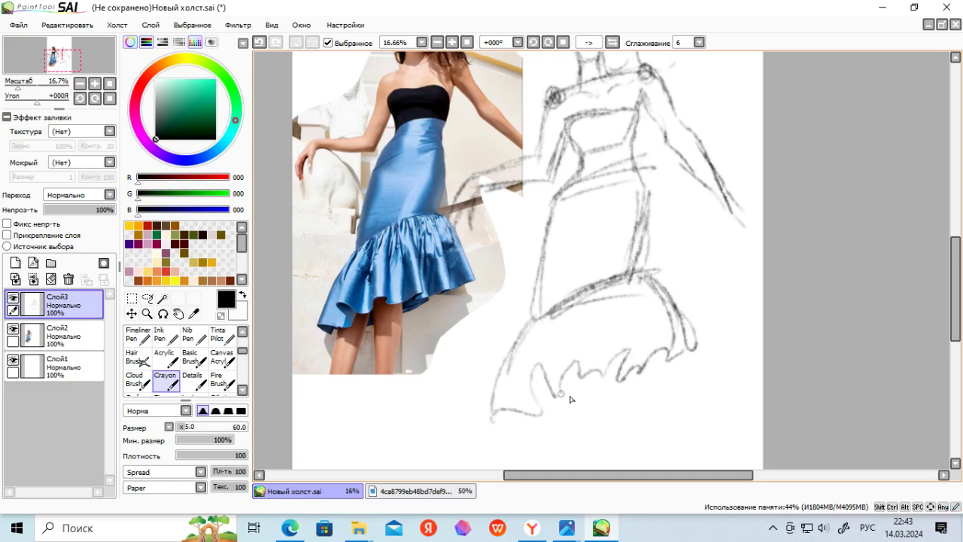
Sketch the legs beneath the flounce with repeated rough vertical strokes.
drag(956, 286, 956, 303)
mouse_move(560, 313)
mouse_down()
mouse_move(537, 408)
mouse_move(547, 345)
mouse_up()
drag(517, 338, 514, 382)
mouse_move(560, 313)
mouse_down()
mouse_move(597, 314)
mouse_move(568, 376)
mouse_up()
drag(563, 293, 566, 375)
mouse_move(601, 287)
mouse_down()
mouse_move(585, 391)
mouse_move(600, 381)
mouse_up()
drag(570, 324, 578, 402)
drag(564, 312, 575, 411)
drag(602, 334, 590, 402)
drag(611, 310, 591, 399)
drag(608, 298, 598, 400)
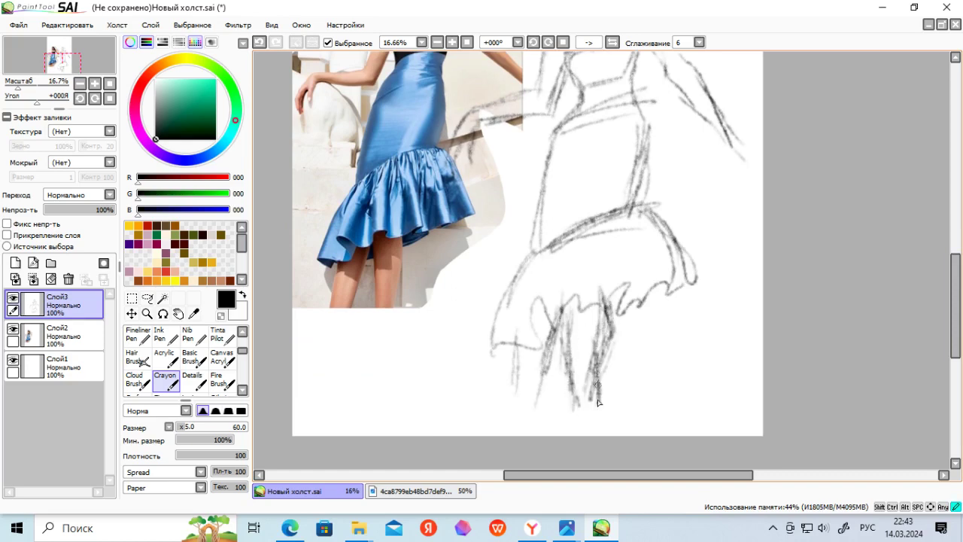
Add a new layer above the sketch and choose the Fineliner Pen in black, undoing the test stroke.
drag(956, 289, 956, 235)
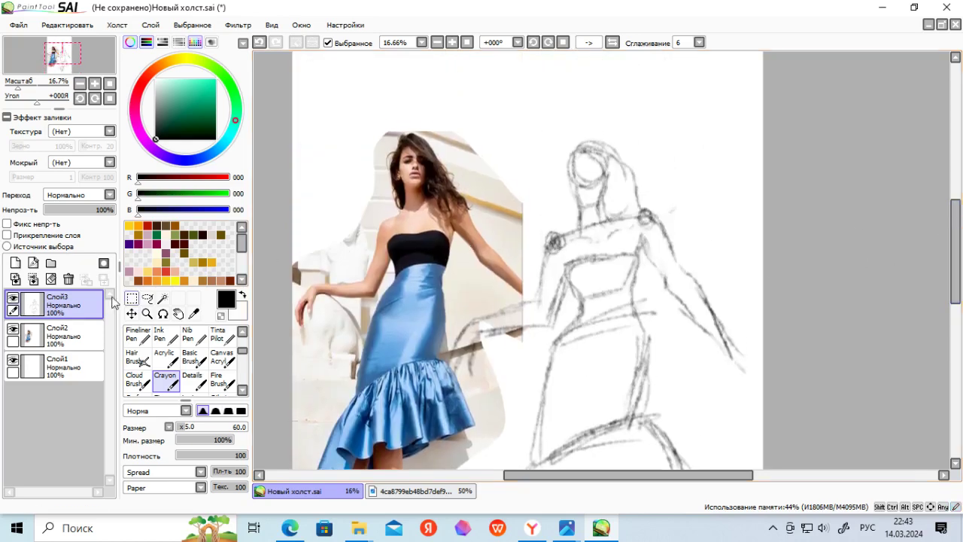
click(16, 264)
click(243, 332)
click(243, 331)
click(243, 331)
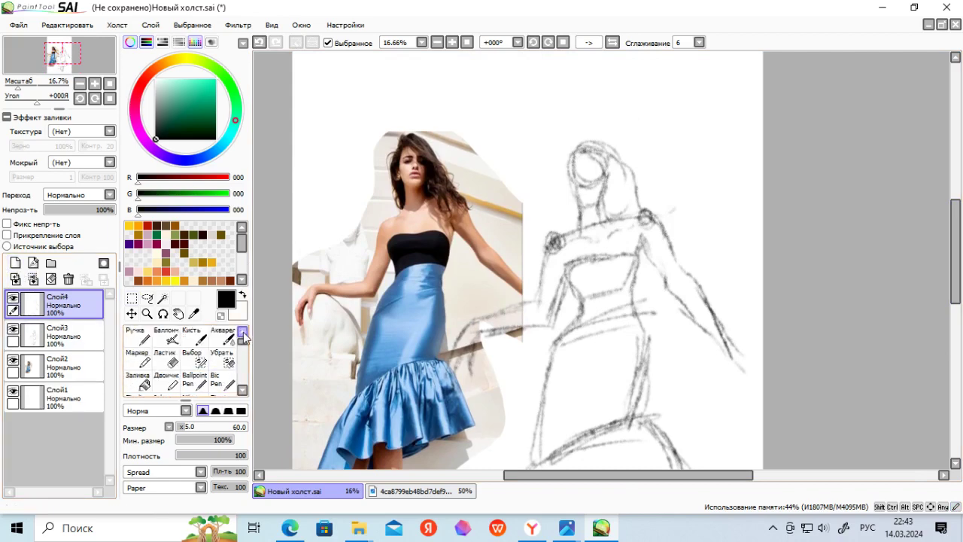
click(243, 332)
click(245, 389)
click(245, 388)
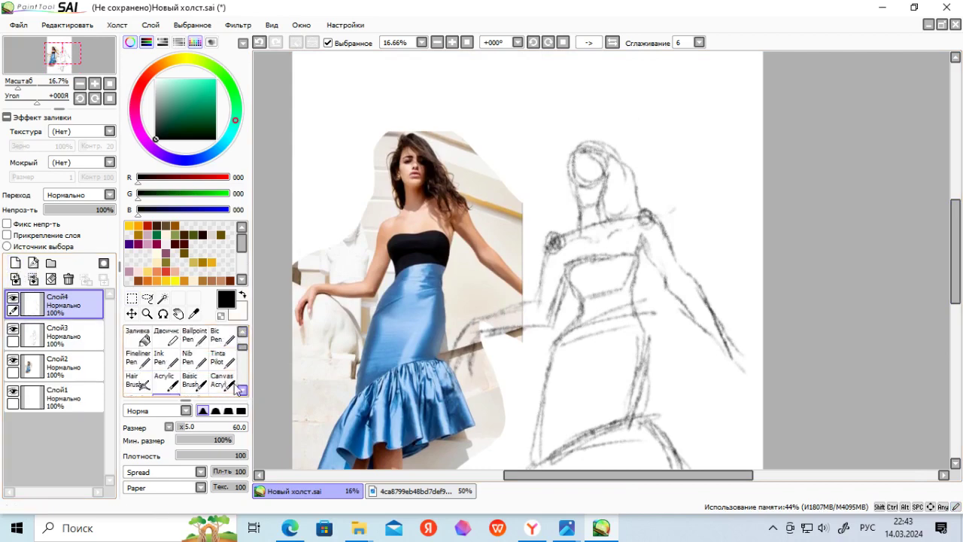
click(138, 357)
mouse_move(322, 95)
mouse_down()
mouse_move(319, 149)
mouse_move(337, 172)
mouse_up()
click(259, 43)
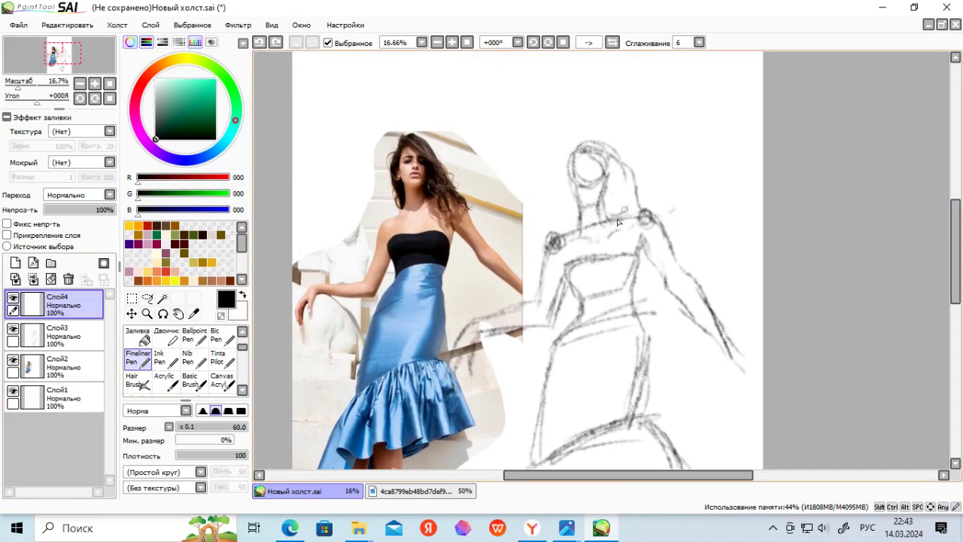
Ink clean black outlines over the sketched neck, shoulders, both arms, bodice, chin and side of the face.
mouse_move(582, 229)
mouse_down()
mouse_move(625, 220)
mouse_move(544, 252)
mouse_move(537, 295)
mouse_move(553, 327)
mouse_move(498, 320)
mouse_move(521, 328)
mouse_move(554, 316)
mouse_move(486, 336)
mouse_up()
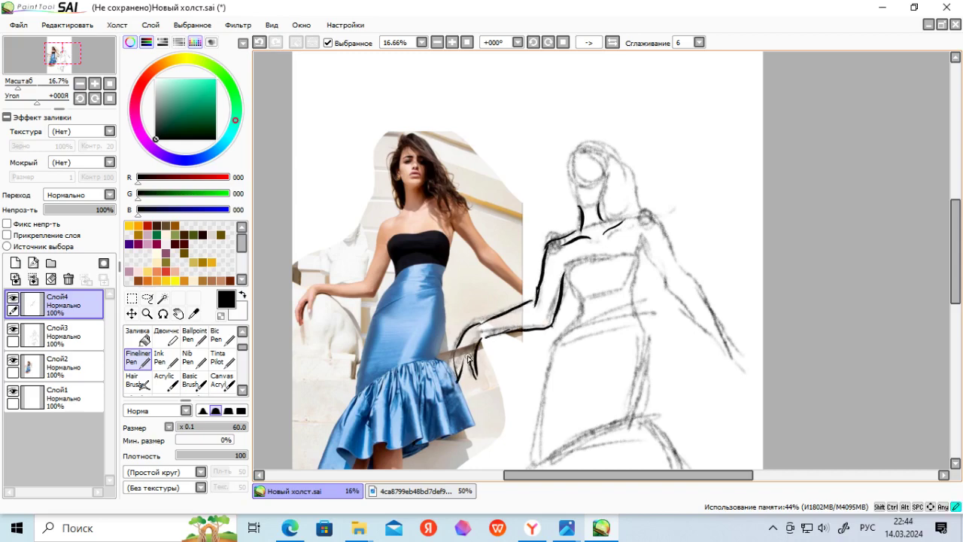
mouse_move(579, 320)
mouse_down()
mouse_move(583, 263)
mouse_move(640, 285)
mouse_move(584, 307)
mouse_move(650, 373)
mouse_up()
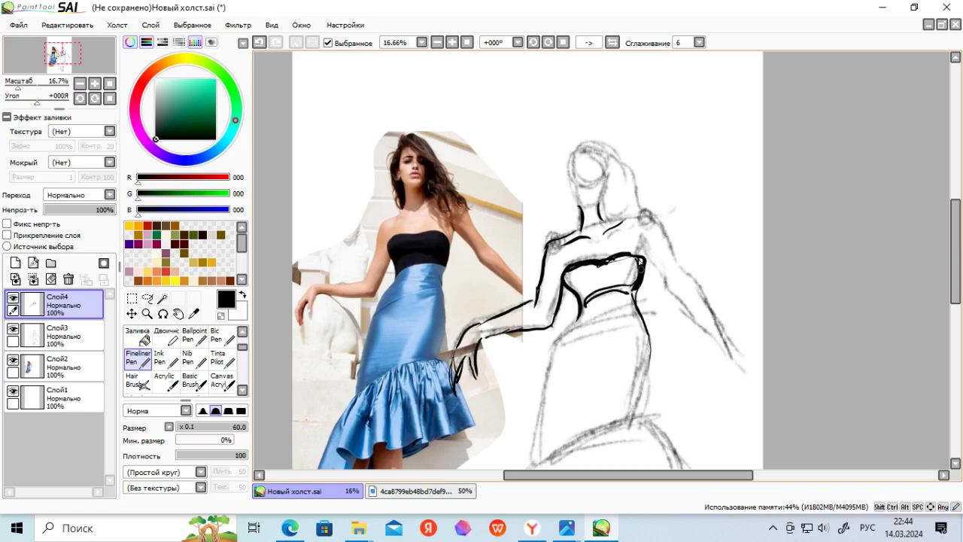
drag(645, 241, 715, 337)
drag(642, 215, 741, 348)
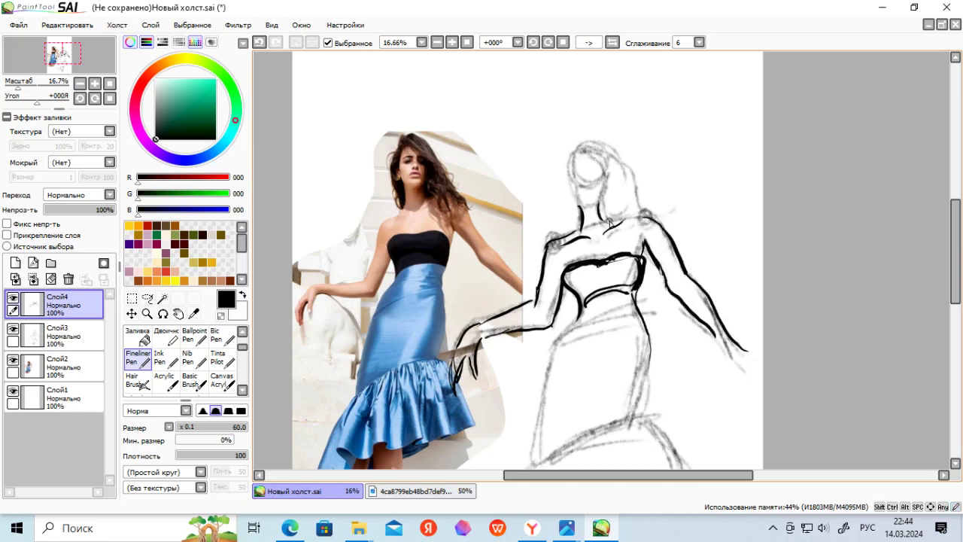
drag(647, 216, 616, 229)
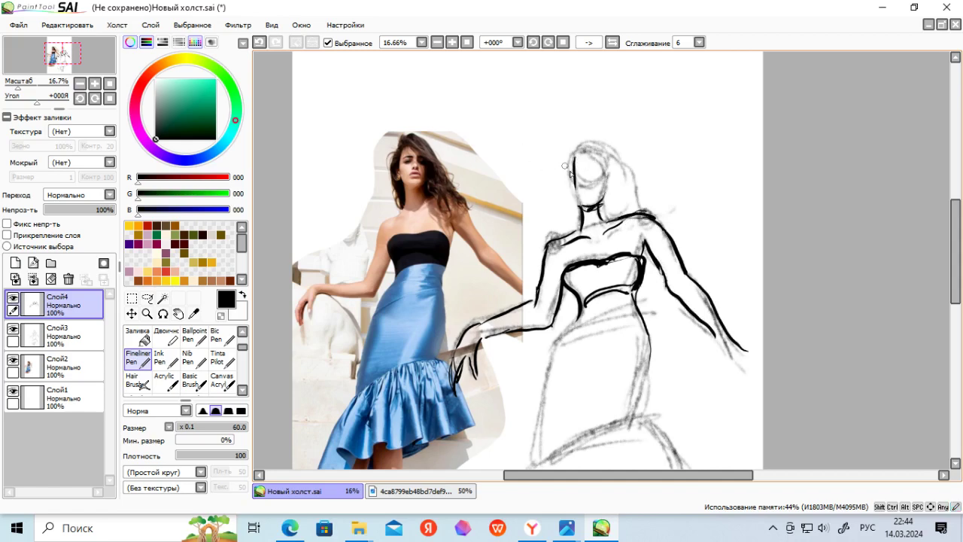
Ink the wavy hair framing the face and falling to both shoulders.
drag(571, 183, 575, 199)
mouse_move(579, 147)
mouse_down()
mouse_move(609, 171)
mouse_move(613, 218)
mouse_move(649, 214)
mouse_move(636, 214)
mouse_move(670, 230)
mouse_up()
mouse_move(578, 147)
mouse_down()
mouse_move(564, 187)
mouse_move(579, 242)
mouse_up()
drag(566, 168, 544, 240)
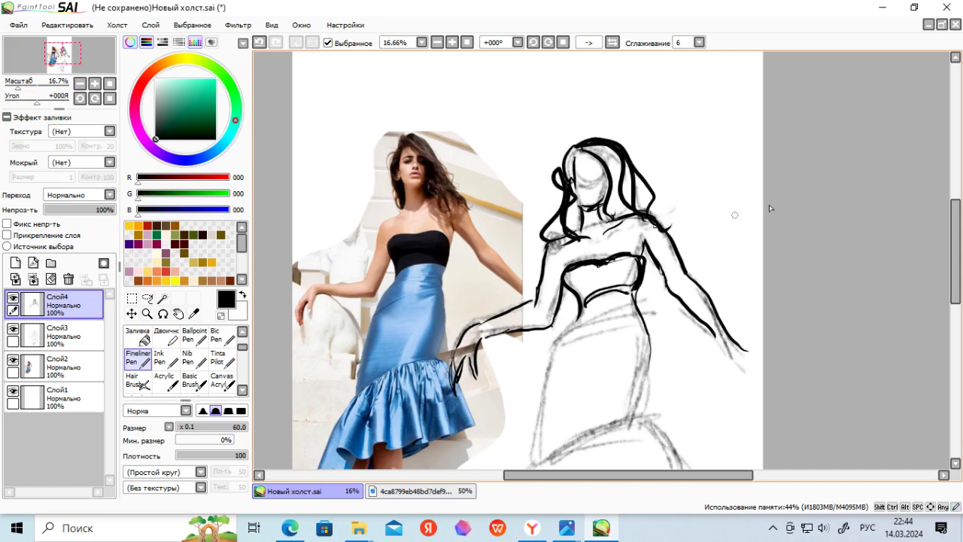
Ink the fitted skirt's sides, its slanted seam and the flounce with its wavy hem.
drag(954, 234, 954, 258)
drag(577, 221, 539, 365)
mouse_move(644, 205)
mouse_down()
mouse_move(634, 309)
mouse_move(549, 364)
mouse_move(638, 326)
mouse_up()
drag(616, 331, 536, 385)
drag(954, 256, 954, 280)
mouse_move(548, 272)
mouse_down()
mouse_move(494, 370)
mouse_move(551, 340)
mouse_move(622, 334)
mouse_move(696, 304)
mouse_up()
drag(645, 235, 694, 307)
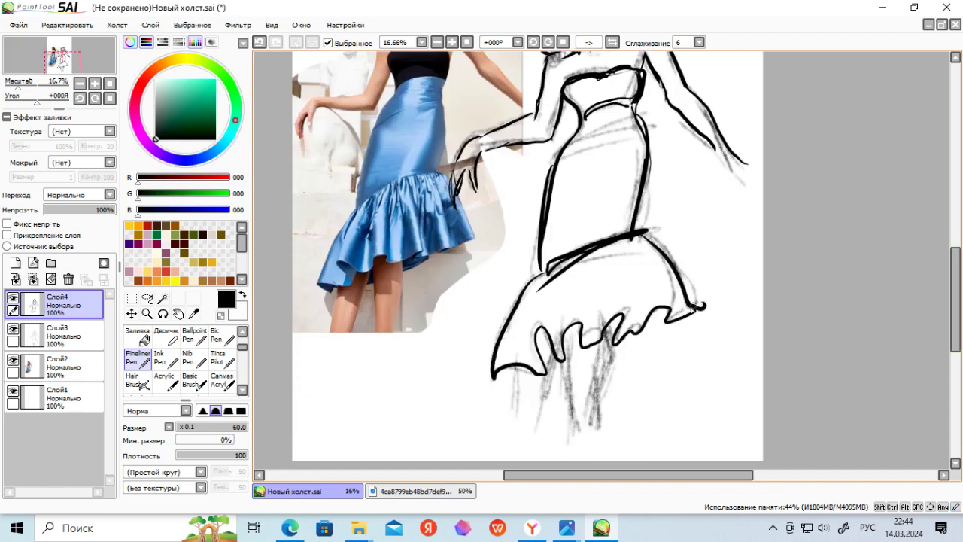
Ink the legs below the flounce, thickening the dark gap between them.
drag(574, 340, 550, 423)
drag(582, 339, 578, 418)
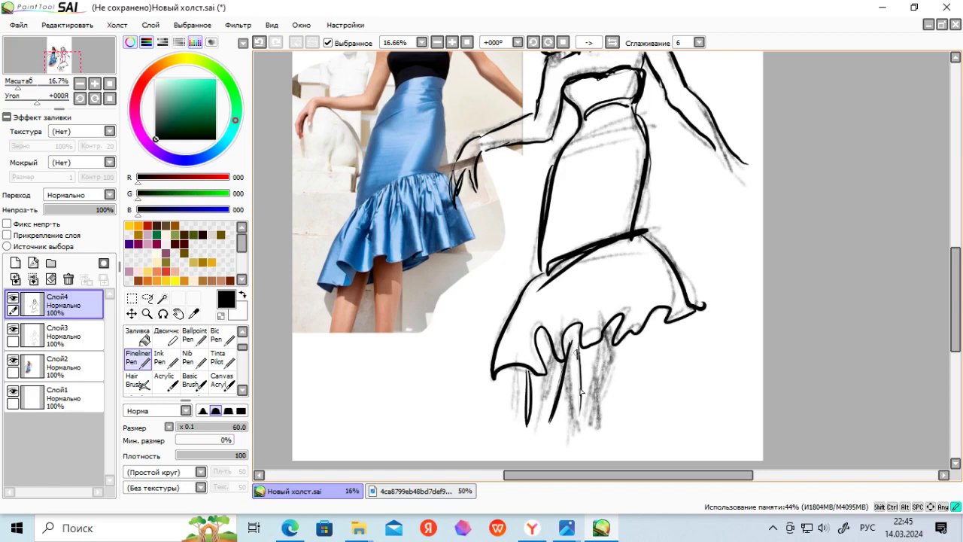
drag(581, 359, 578, 422)
drag(615, 339, 606, 415)
drag(577, 332, 574, 419)
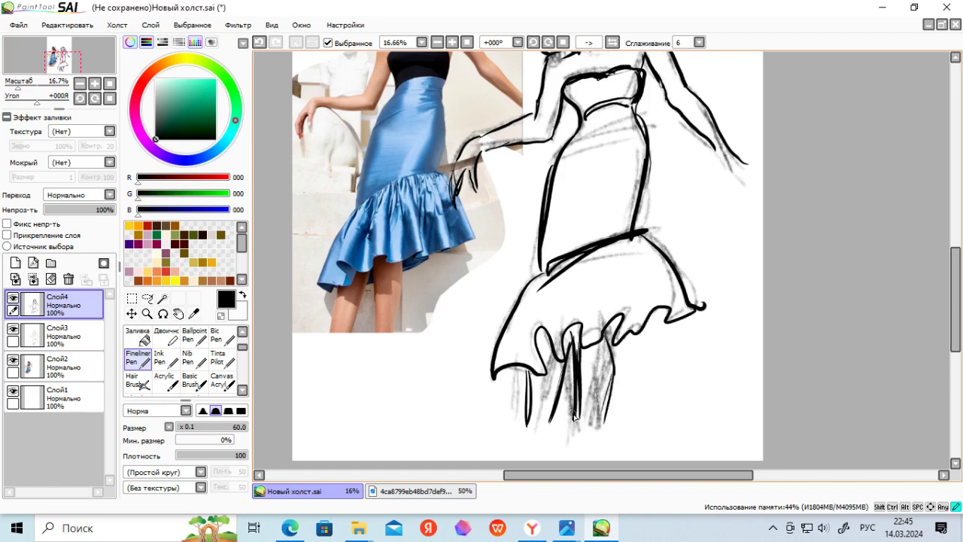
drag(574, 347, 554, 426)
drag(535, 392, 531, 435)
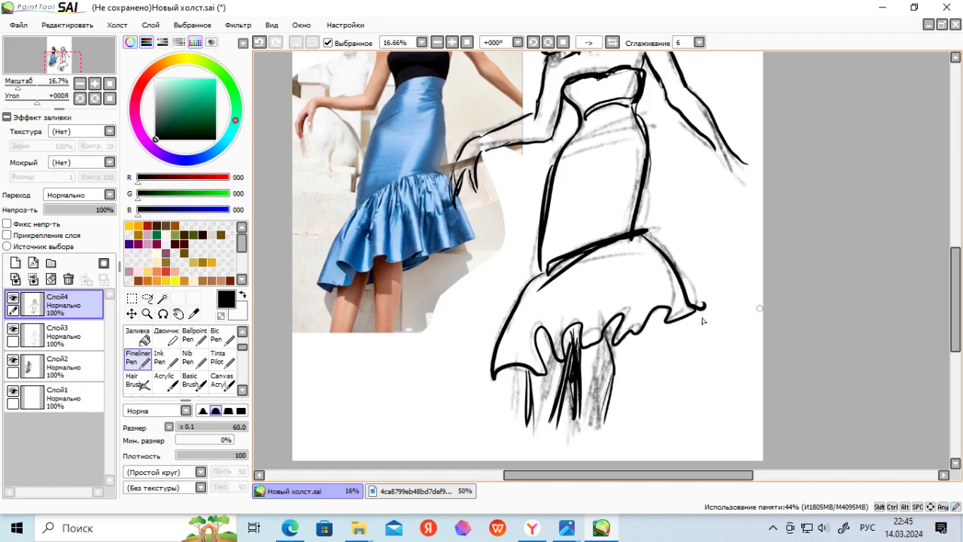
Draw thin fold lines across the flounce and add crease lines on the fitted skirt and waist.
drag(577, 276, 567, 325)
drag(584, 262, 578, 327)
drag(607, 248, 622, 312)
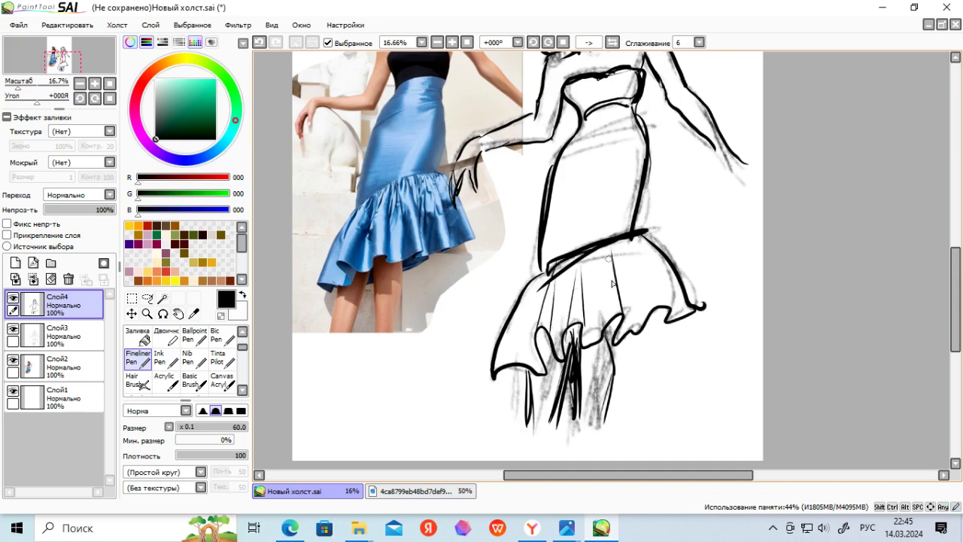
drag(627, 243, 649, 314)
drag(639, 240, 662, 290)
drag(531, 292, 508, 340)
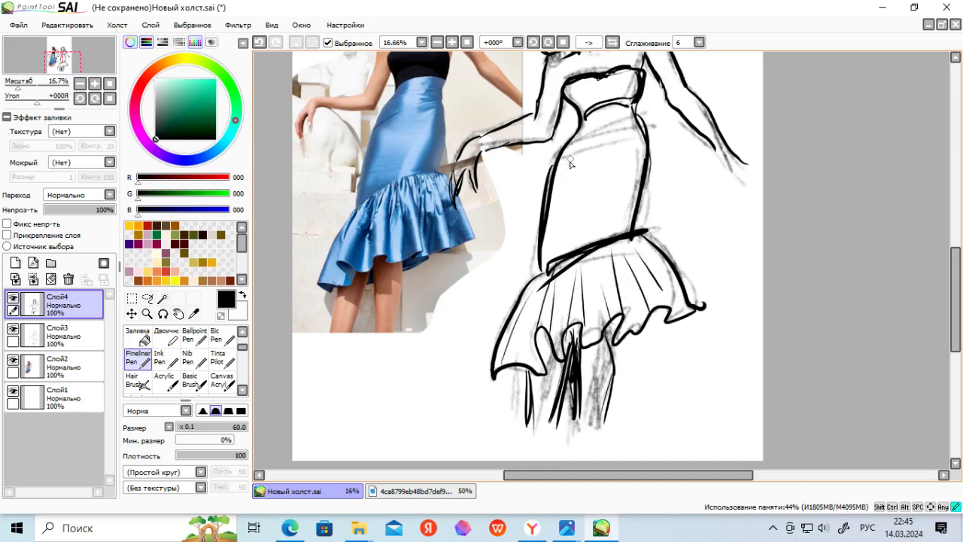
mouse_move(571, 163)
mouse_down()
mouse_move(561, 257)
mouse_move(613, 175)
mouse_move(632, 111)
mouse_up()
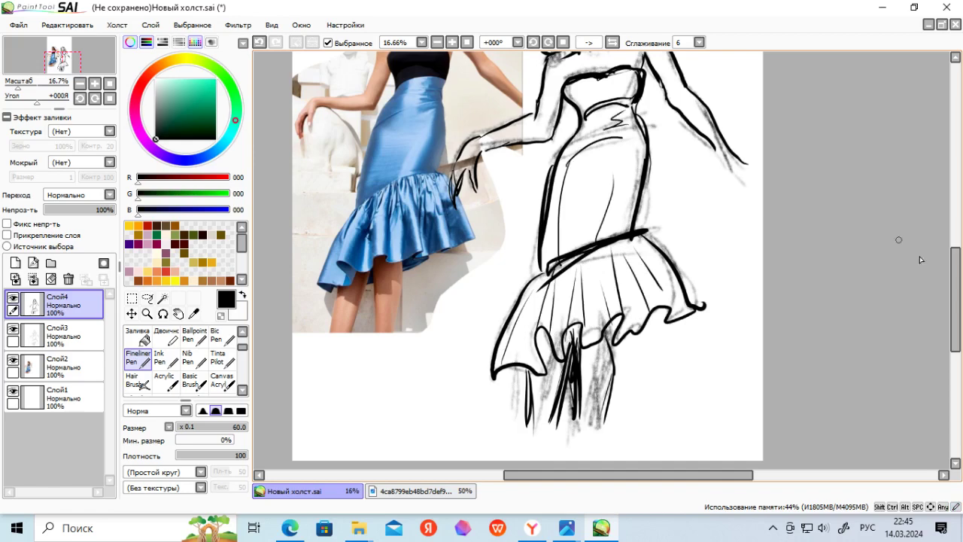
Ink the brows, closed eyes, nose and lips on the face and touch up the arm lines.
scroll(920, 260, up, 4)
drag(531, 279, 557, 276)
drag(555, 282, 557, 241)
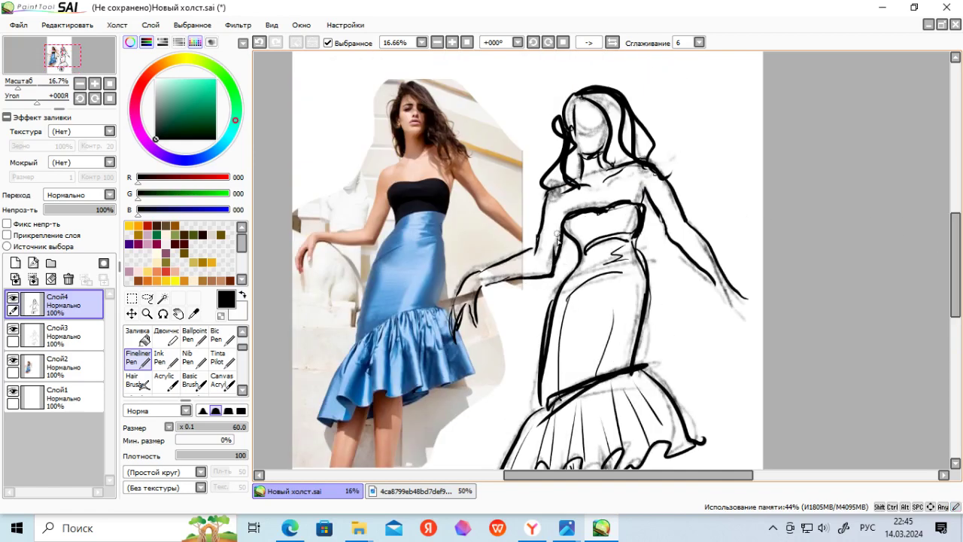
drag(654, 202, 670, 241)
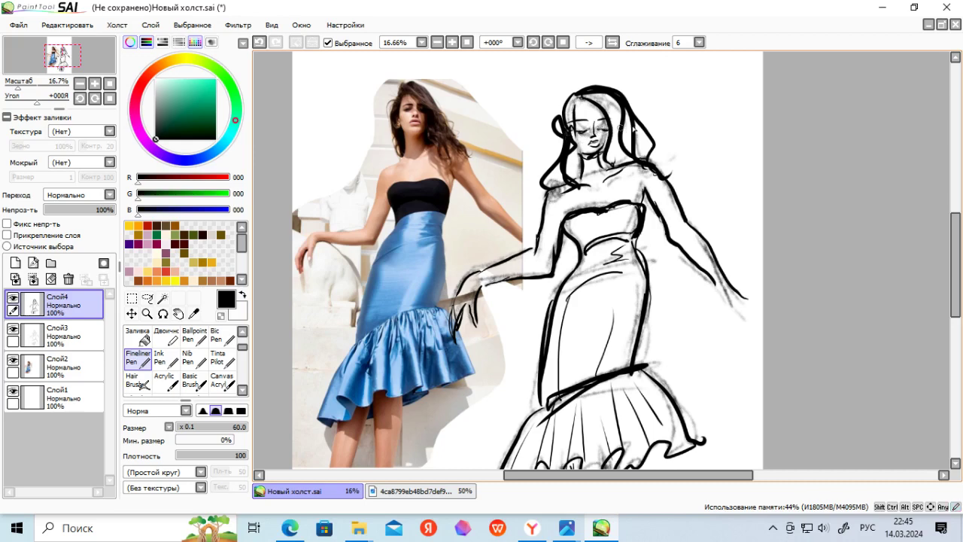
Add a new layer beneath the ink line layer and choose a pale beige skin colour, RGB 255, 237, 213.
click(15, 263)
drag(63, 305, 71, 348)
click(193, 314)
click(196, 284)
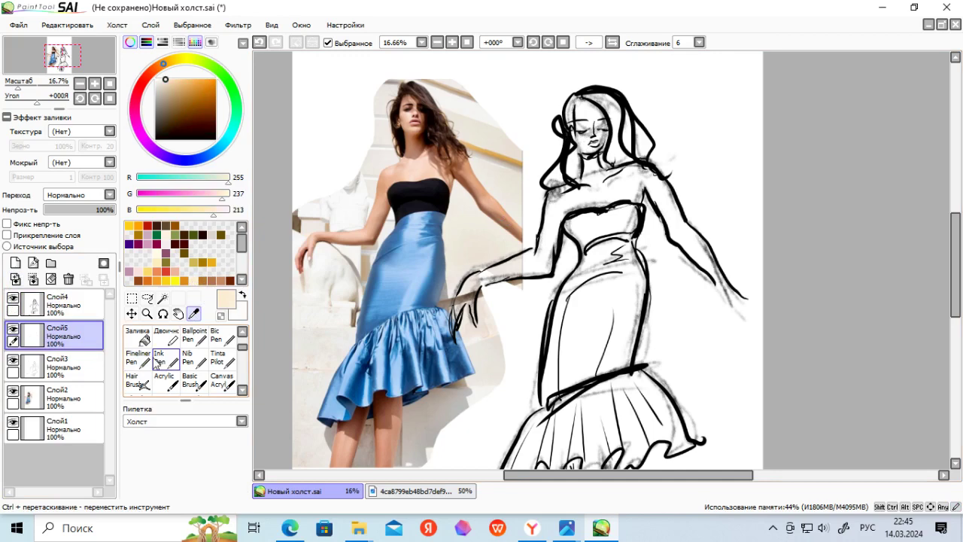
click(242, 390)
click(165, 359)
mouse_move(328, 122)
mouse_down()
mouse_move(338, 158)
mouse_move(305, 153)
mouse_move(349, 183)
mouse_up()
mouse_move(303, 102)
mouse_down()
mouse_move(331, 113)
mouse_move(346, 163)
mouse_up()
click(259, 43)
click(260, 42)
Choose the Canvas Acrylic brush, test it beside the photo, undo the test stroke and set the brush size to 150.
click(222, 362)
click(260, 43)
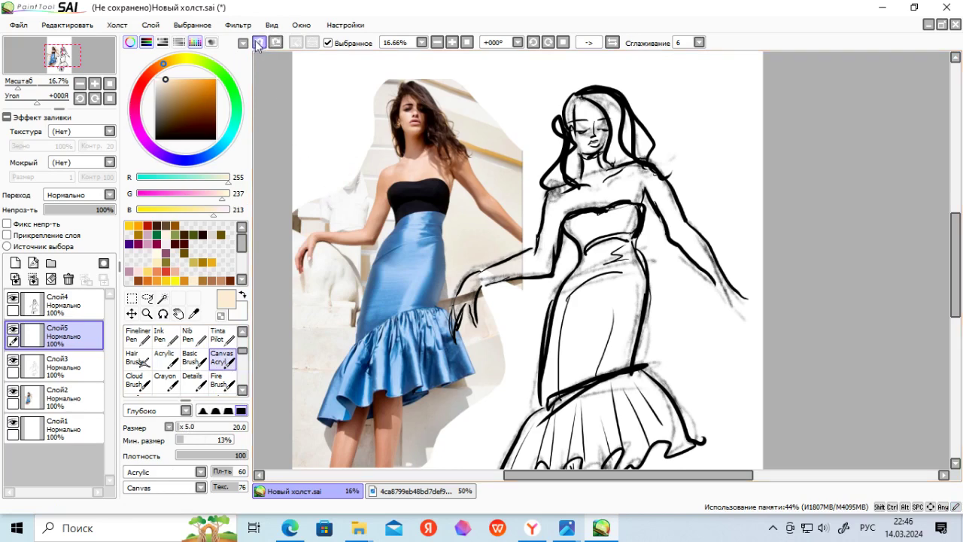
click(209, 427)
drag(324, 125, 322, 189)
click(259, 45)
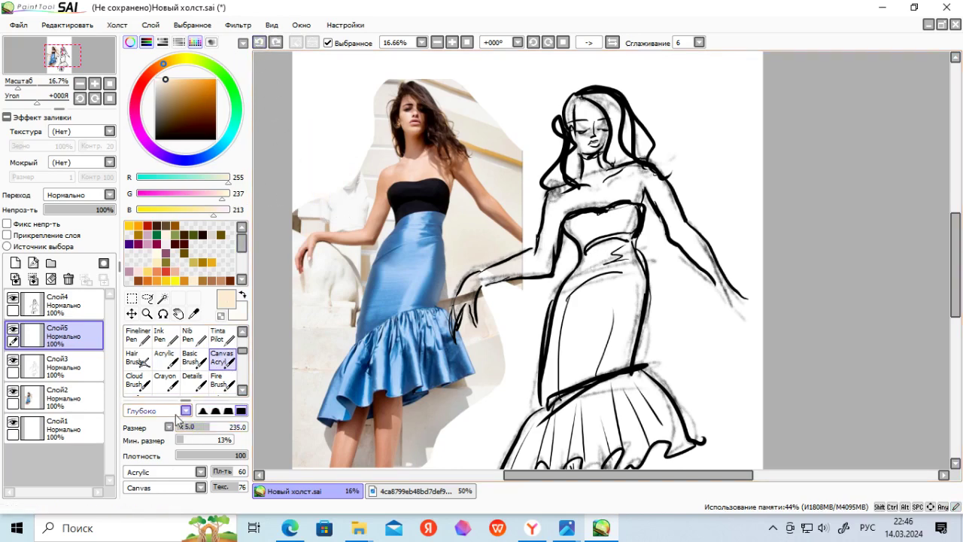
click(197, 427)
Paint the face, neck, shoulders, both arms and the legs below the flounce in the pale beige skin colour.
mouse_move(578, 189)
mouse_down()
mouse_move(620, 185)
mouse_move(610, 173)
mouse_move(560, 207)
mouse_move(479, 301)
mouse_up()
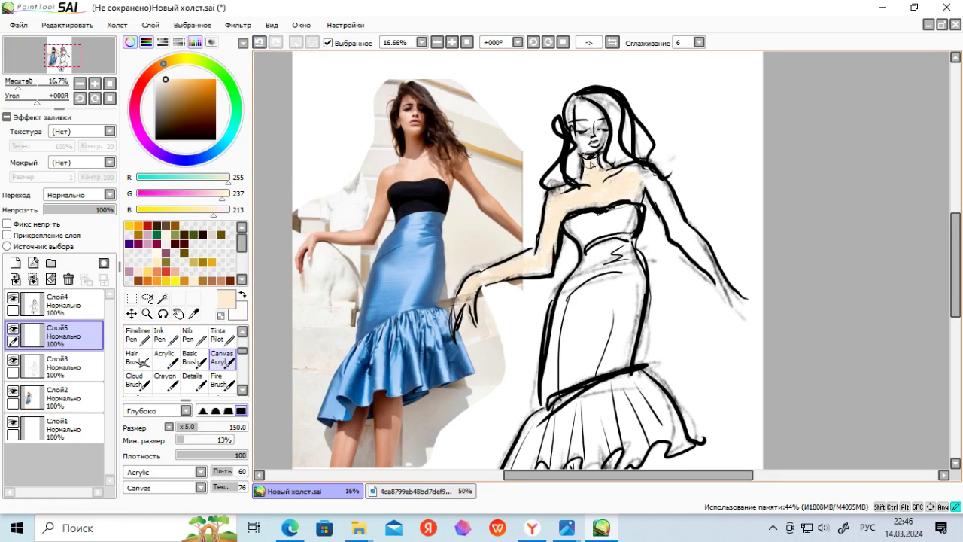
mouse_move(592, 164)
mouse_down()
mouse_move(581, 121)
mouse_move(664, 195)
mouse_up()
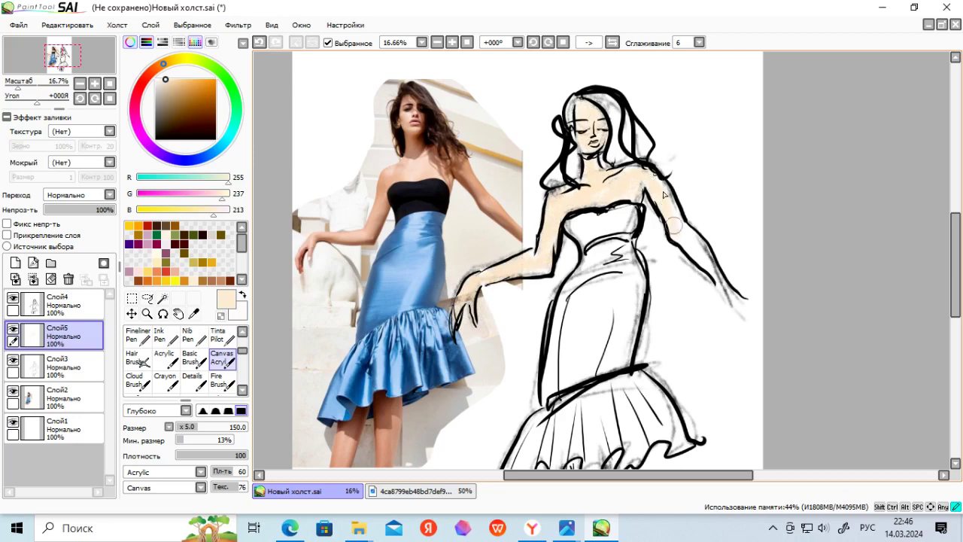
scroll(904, 226, down, 3)
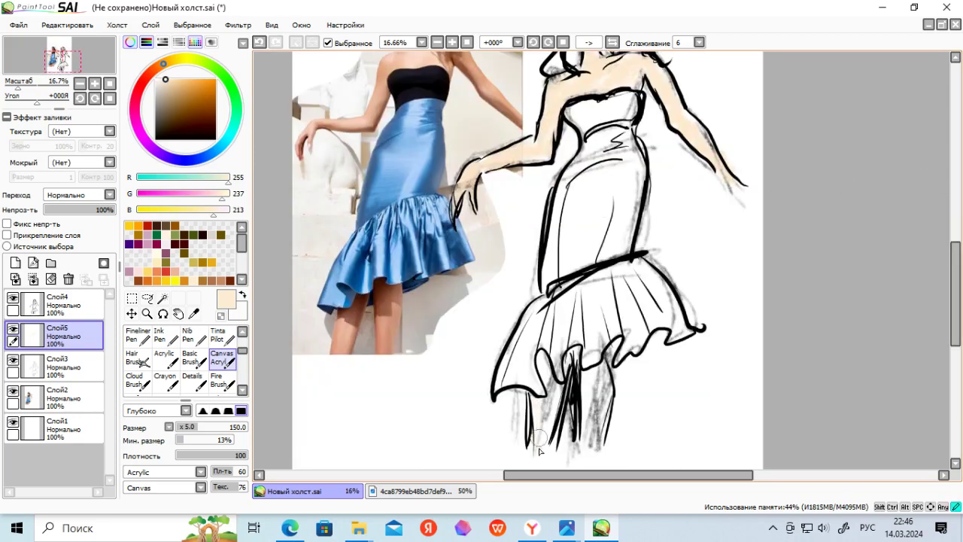
mouse_move(539, 451)
mouse_down()
mouse_move(548, 363)
mouse_move(598, 441)
mouse_move(603, 376)
mouse_move(595, 442)
mouse_up()
Paint the hair dark reddish brown, RGB 111, 32, 0, on a new layer, leaving a loose textured coverage.
scroll(937, 241, up, 4)
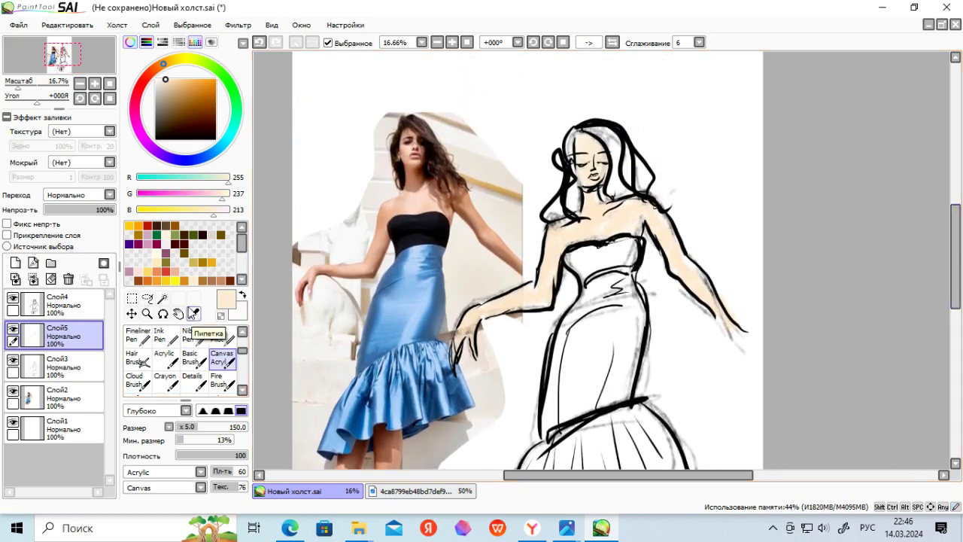
click(230, 280)
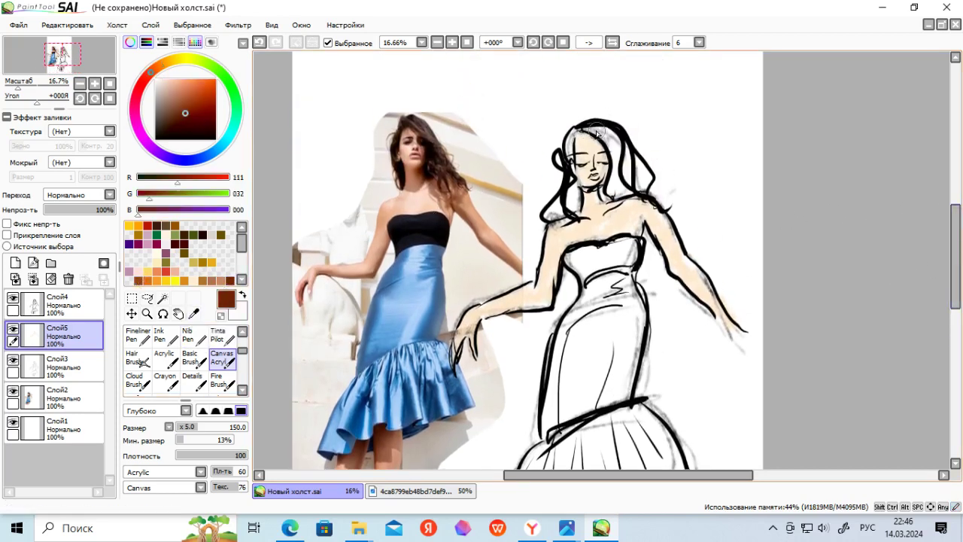
click(15, 262)
mouse_move(591, 124)
mouse_down()
mouse_move(616, 188)
mouse_move(643, 184)
mouse_move(662, 218)
mouse_move(628, 188)
mouse_move(619, 147)
mouse_move(573, 158)
mouse_move(557, 218)
mouse_move(603, 191)
mouse_move(654, 201)
mouse_move(668, 214)
mouse_up()
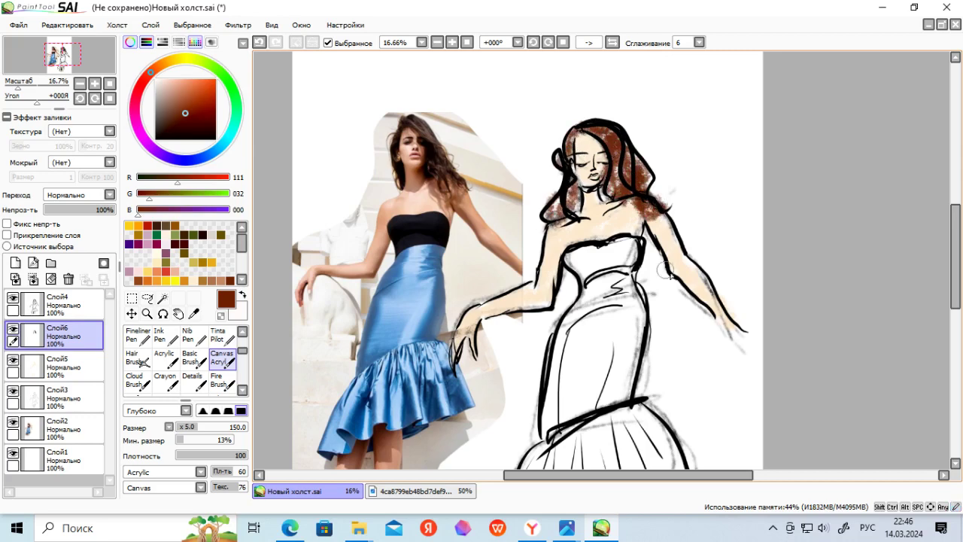
Fill the strapless top with solid black on its own new layer using the Fire Brush.
scroll(751, 239, down, 3)
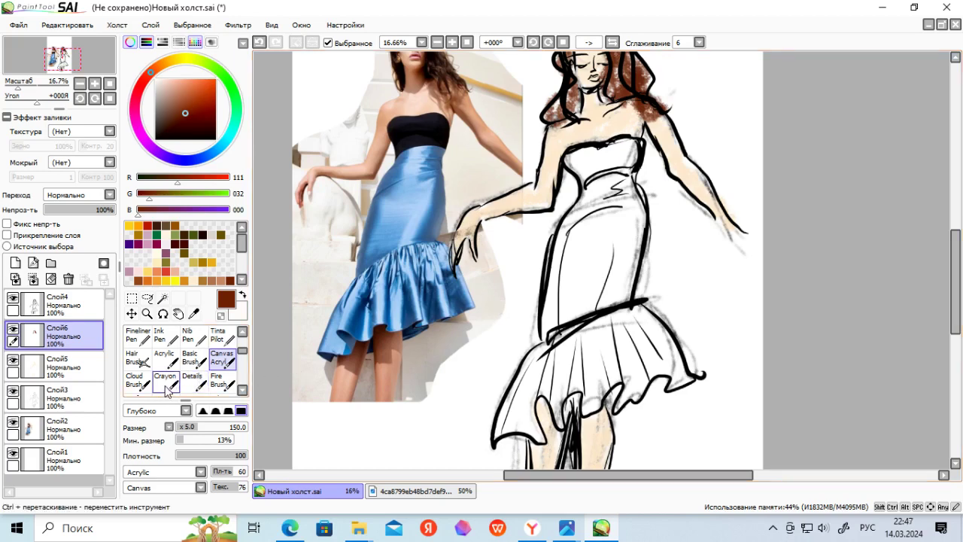
click(218, 381)
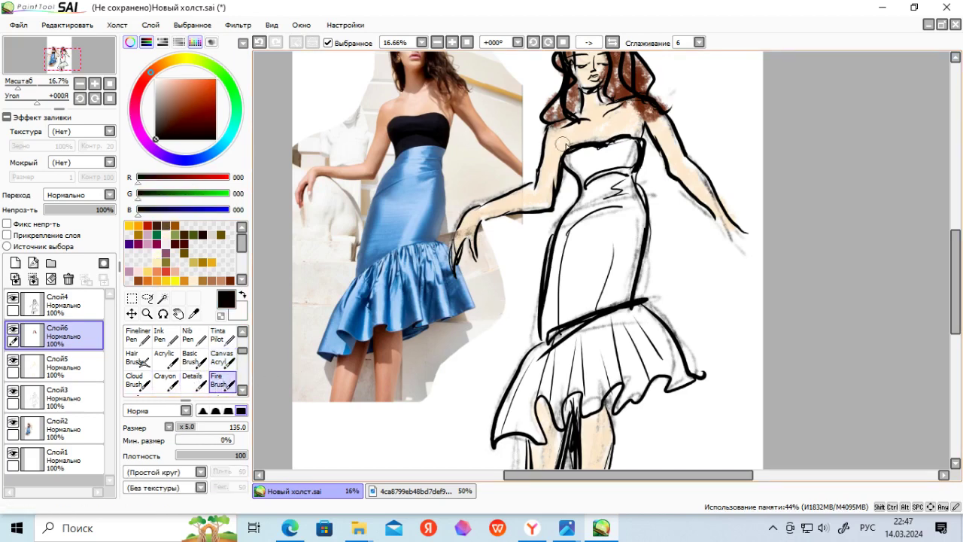
mouse_move(562, 145)
mouse_down()
mouse_move(578, 178)
mouse_move(608, 167)
mouse_move(581, 152)
mouse_move(618, 151)
mouse_move(623, 167)
mouse_move(631, 148)
mouse_move(590, 176)
mouse_up()
click(15, 262)
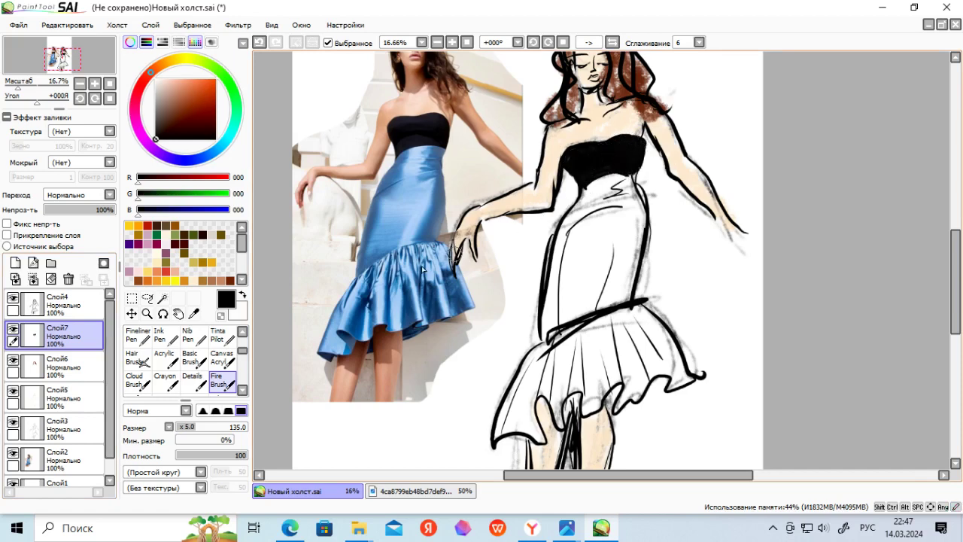
Sample a light blue from the skirt in the reference photo and choose the Fino Graf brush.
click(193, 314)
click(389, 233)
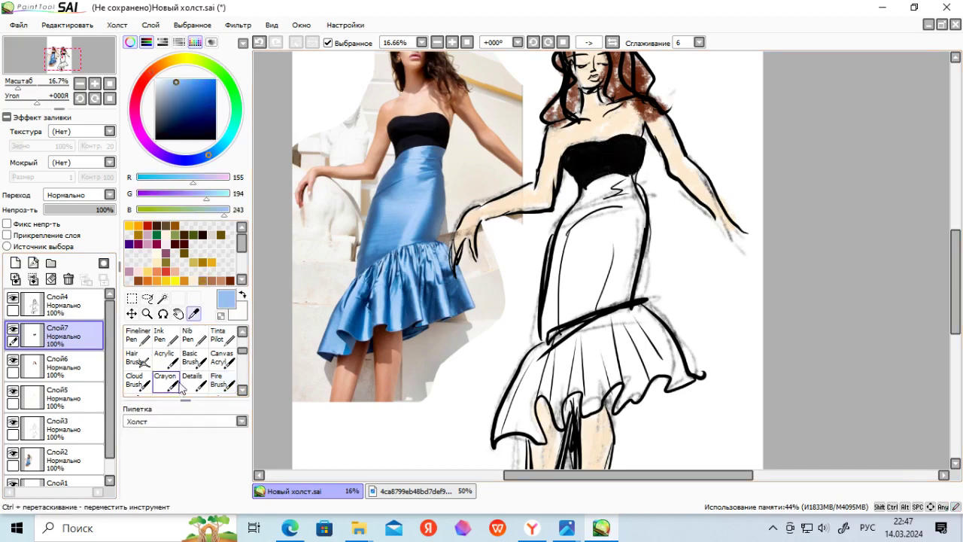
click(242, 390)
click(161, 381)
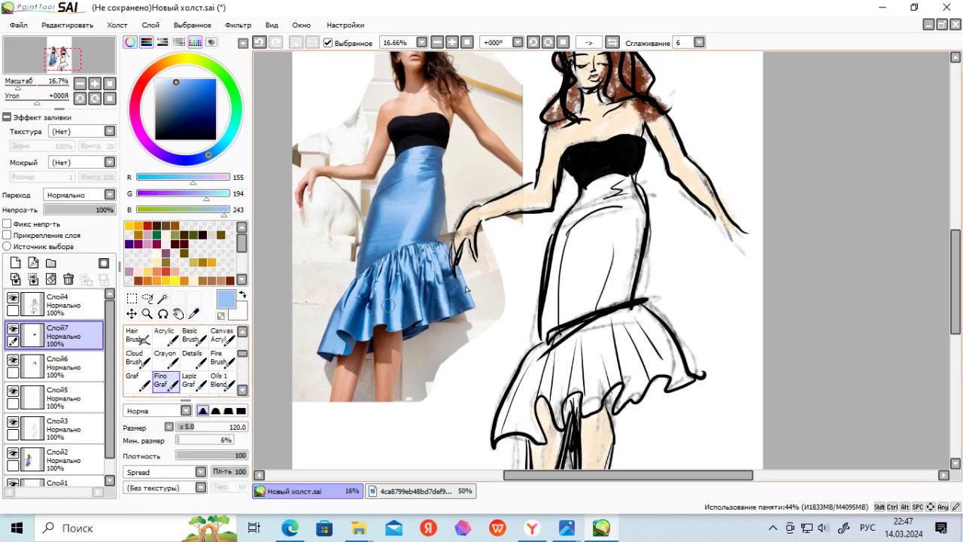
Paint the fitted skirt and the ruffled flounce light blue on a new layer.
click(15, 263)
mouse_move(571, 231)
mouse_down()
mouse_move(545, 309)
mouse_move(572, 242)
mouse_move(592, 224)
mouse_move(602, 320)
mouse_move(618, 320)
mouse_move(636, 184)
mouse_move(626, 201)
mouse_move(586, 185)
mouse_move(574, 224)
mouse_up()
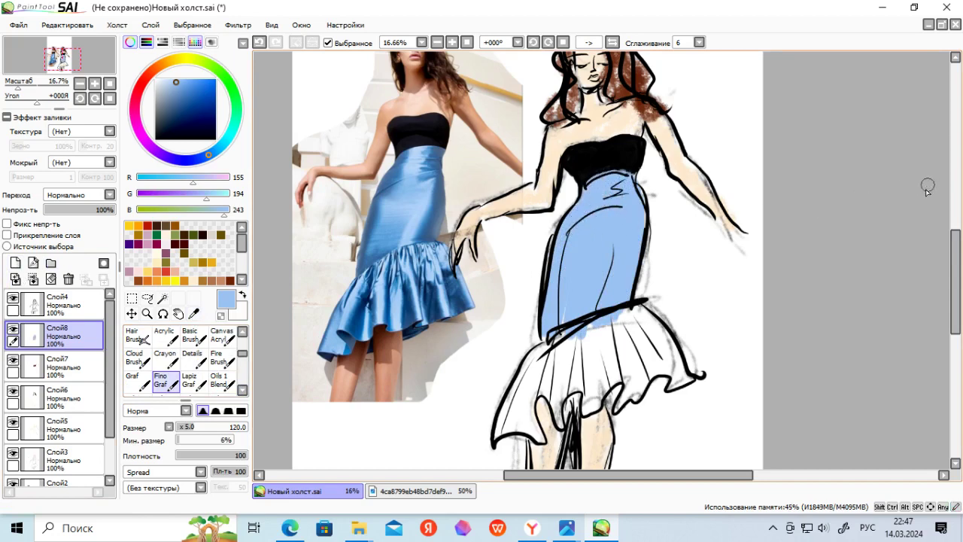
scroll(847, 267, down, 2)
mouse_move(531, 301)
mouse_down()
mouse_move(497, 388)
mouse_move(534, 371)
mouse_move(553, 324)
mouse_move(572, 346)
mouse_move(595, 316)
mouse_move(625, 308)
mouse_move(640, 282)
mouse_move(636, 339)
mouse_move(651, 271)
mouse_move(670, 291)
mouse_move(674, 320)
mouse_up()
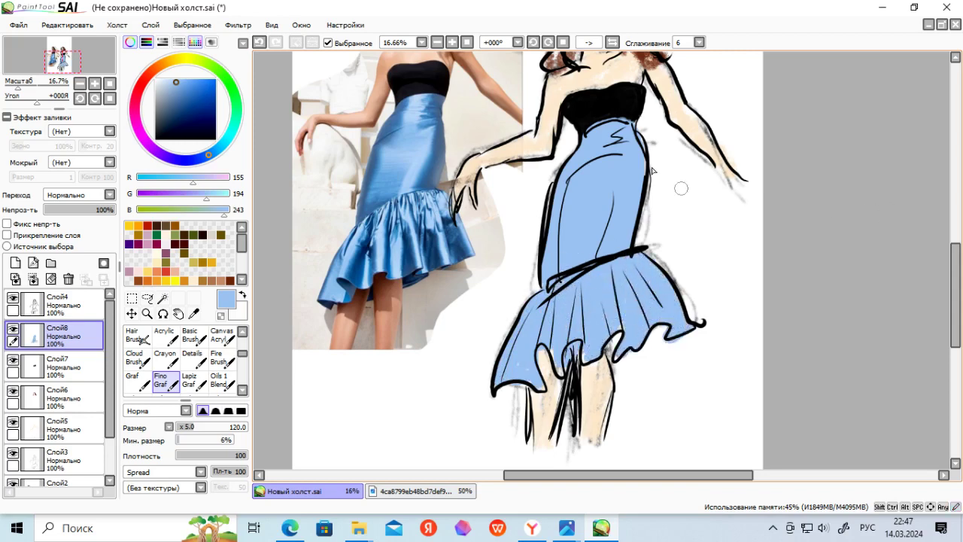
Paint long curved white highlights down the fitted skirt and near its waist.
drag(956, 260, 956, 230)
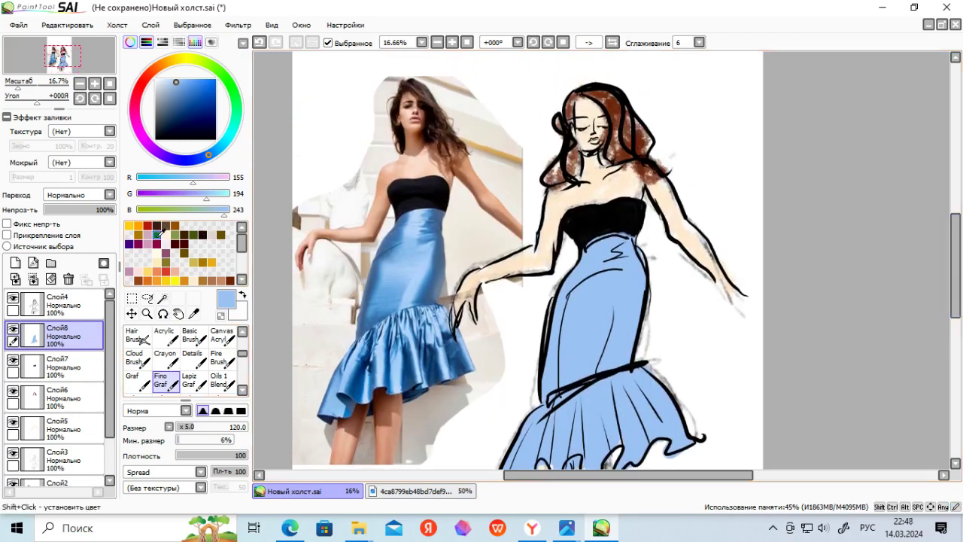
click(156, 78)
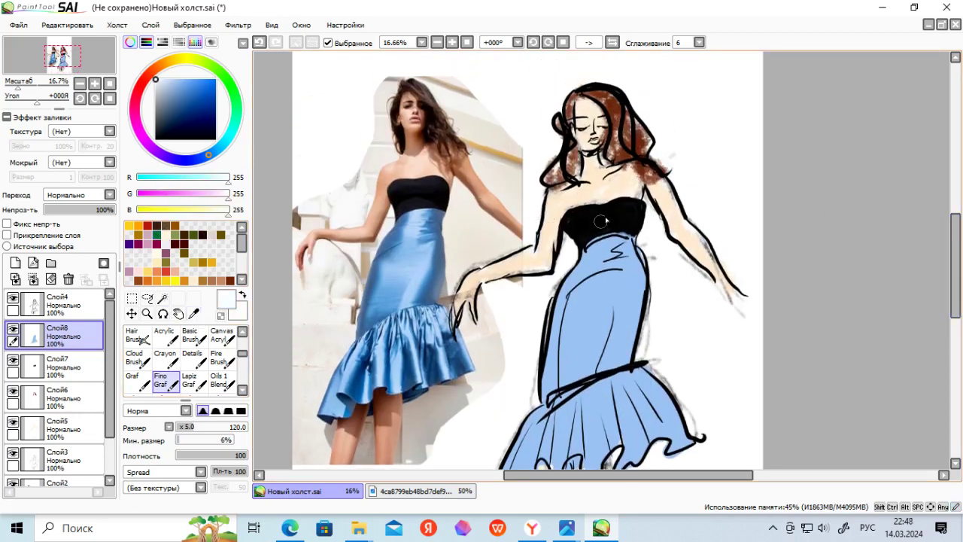
drag(591, 275, 573, 381)
drag(618, 273, 613, 336)
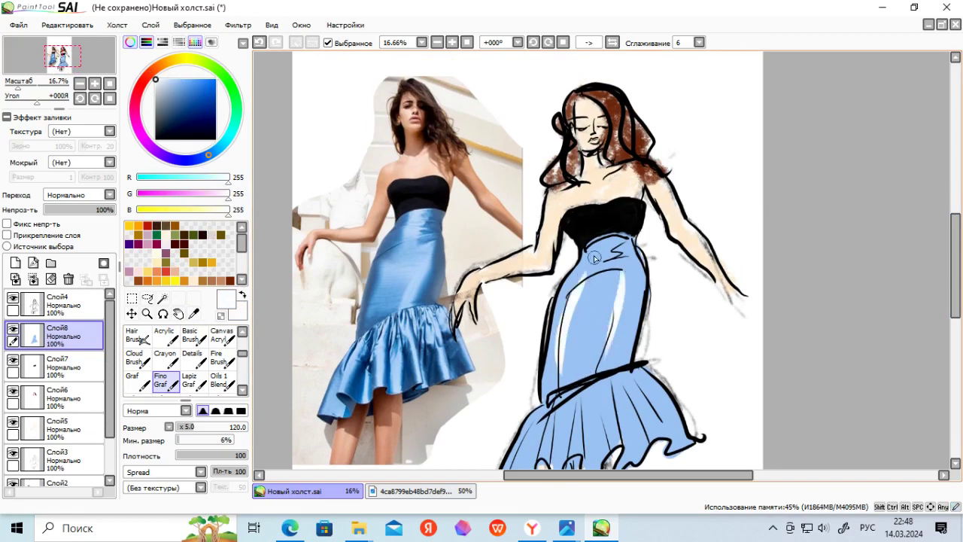
mouse_move(595, 257)
mouse_down()
mouse_move(601, 321)
mouse_move(558, 318)
mouse_move(553, 373)
mouse_up()
Set the brush size to 60 and paint thin white highlights along the folds of the flounce.
scroll(496, 382, down, 3)
click(183, 427)
drag(536, 333, 505, 404)
drag(577, 312, 576, 369)
mouse_move(590, 313)
mouse_down()
mouse_move(592, 381)
mouse_move(608, 355)
mouse_up()
mouse_move(621, 309)
mouse_down()
mouse_move(627, 353)
mouse_move(648, 348)
mouse_up()
drag(658, 296, 673, 340)
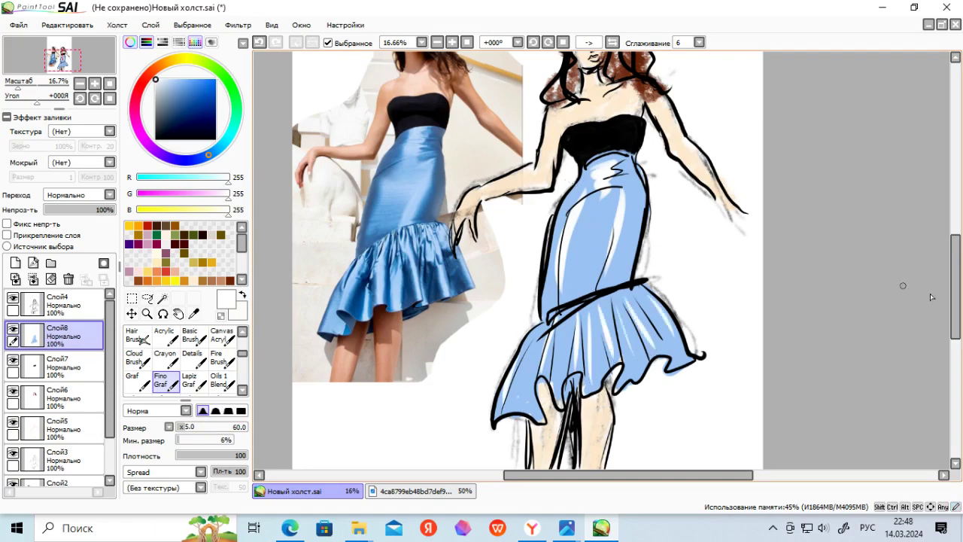
drag(955, 297, 955, 259)
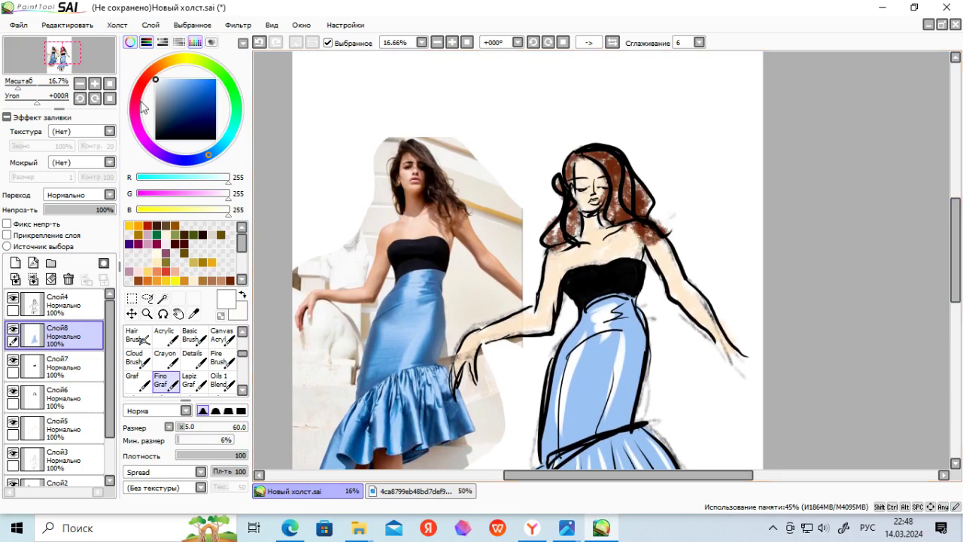
click(771, 529)
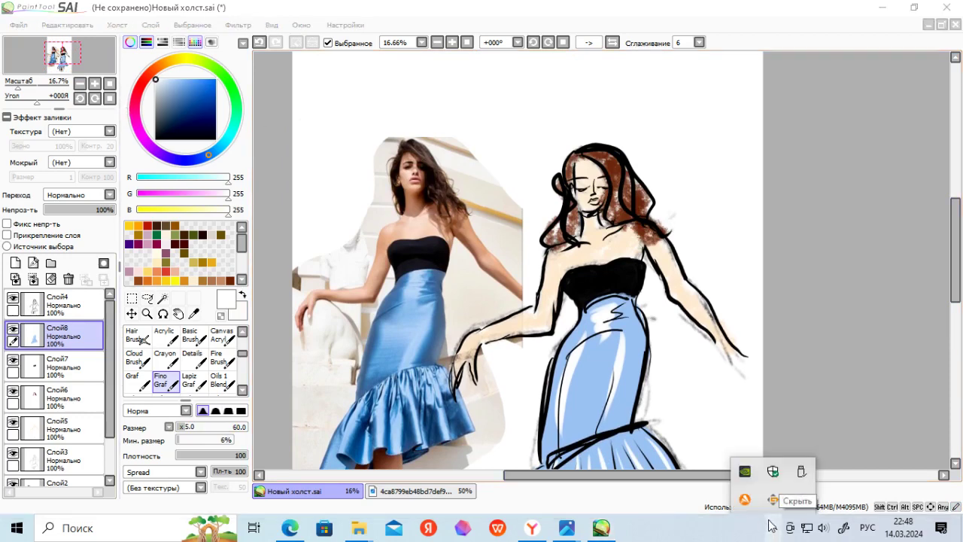